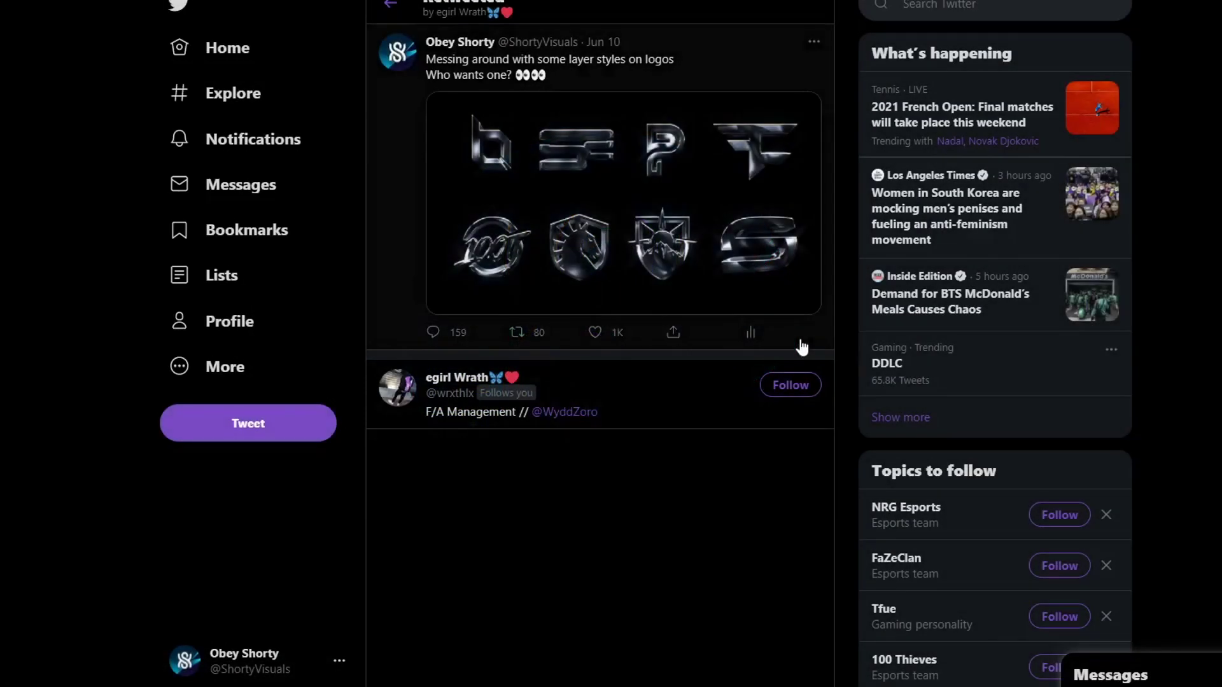
# Open the retweeted 'Messing around with some layer styles on logos' tweet's detail page.
pyautogui.click(801, 346)
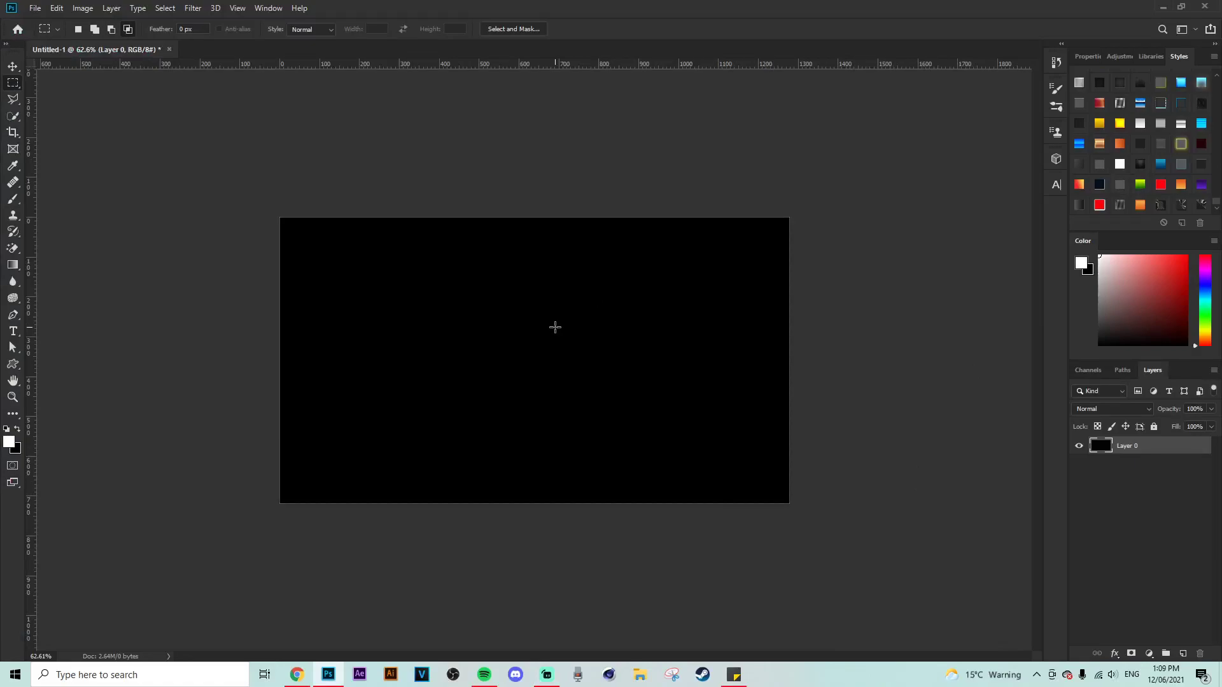
# Add a TUTORIAL text layer on the black canvas.
pyautogui.click(14, 330)
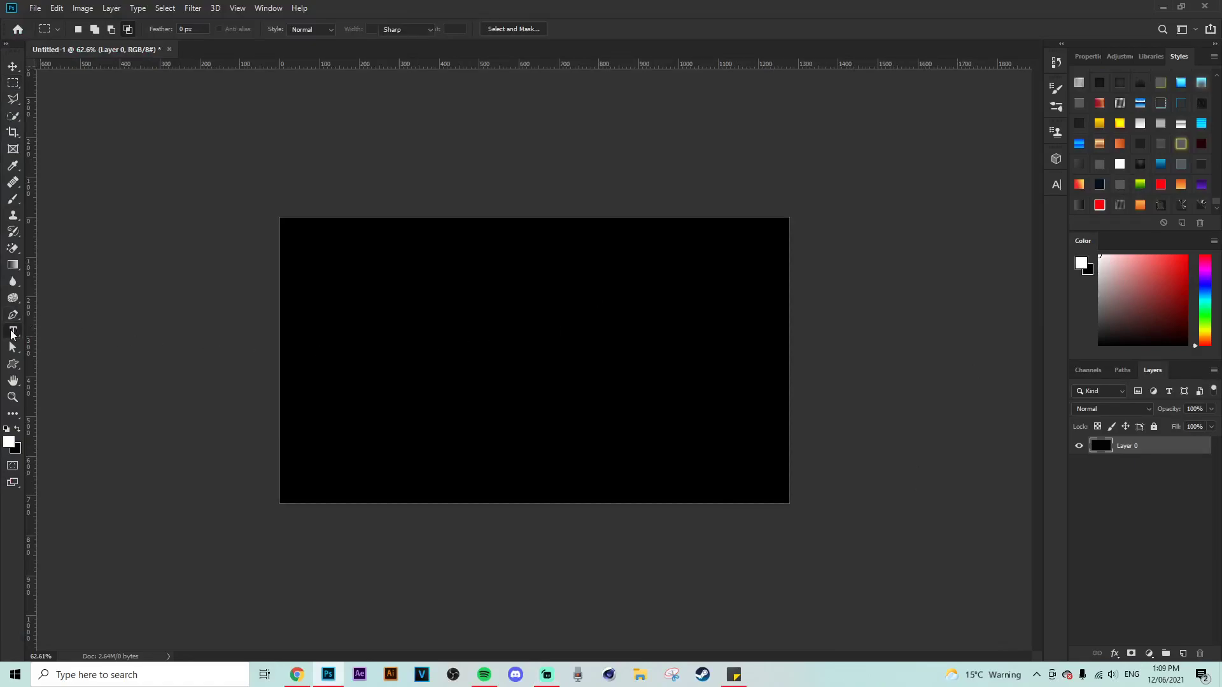
pyautogui.click(411, 380)
pyautogui.write('TUT')
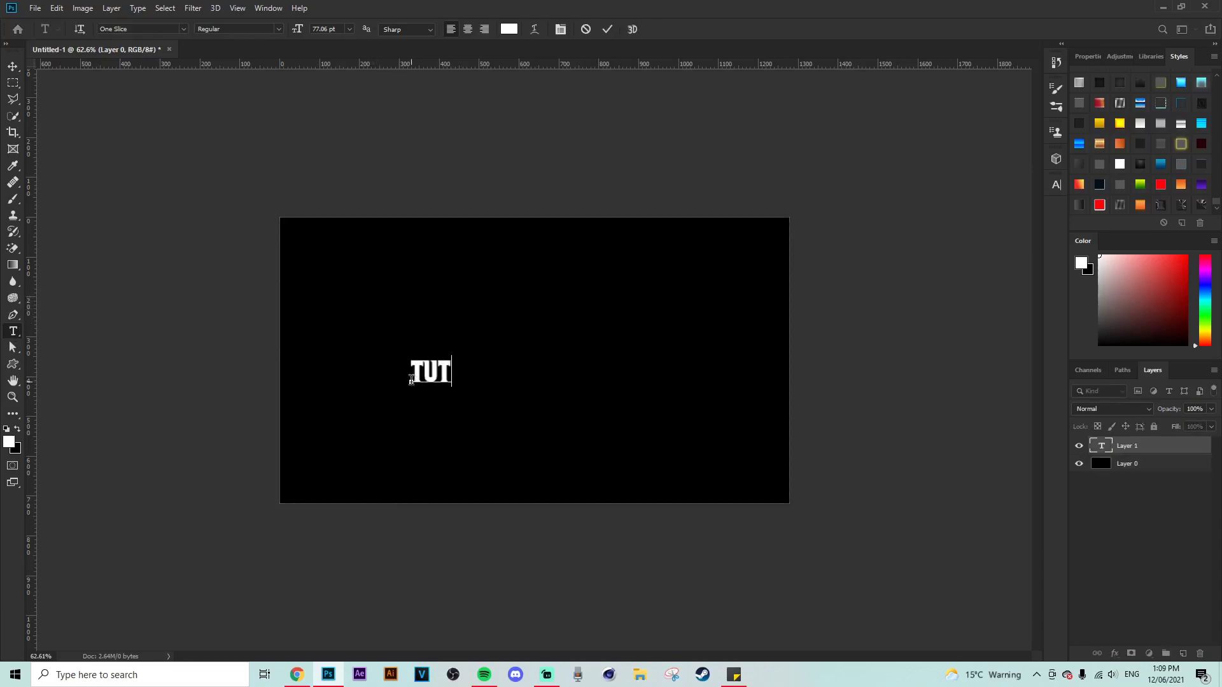
pyautogui.write('ORIAL')
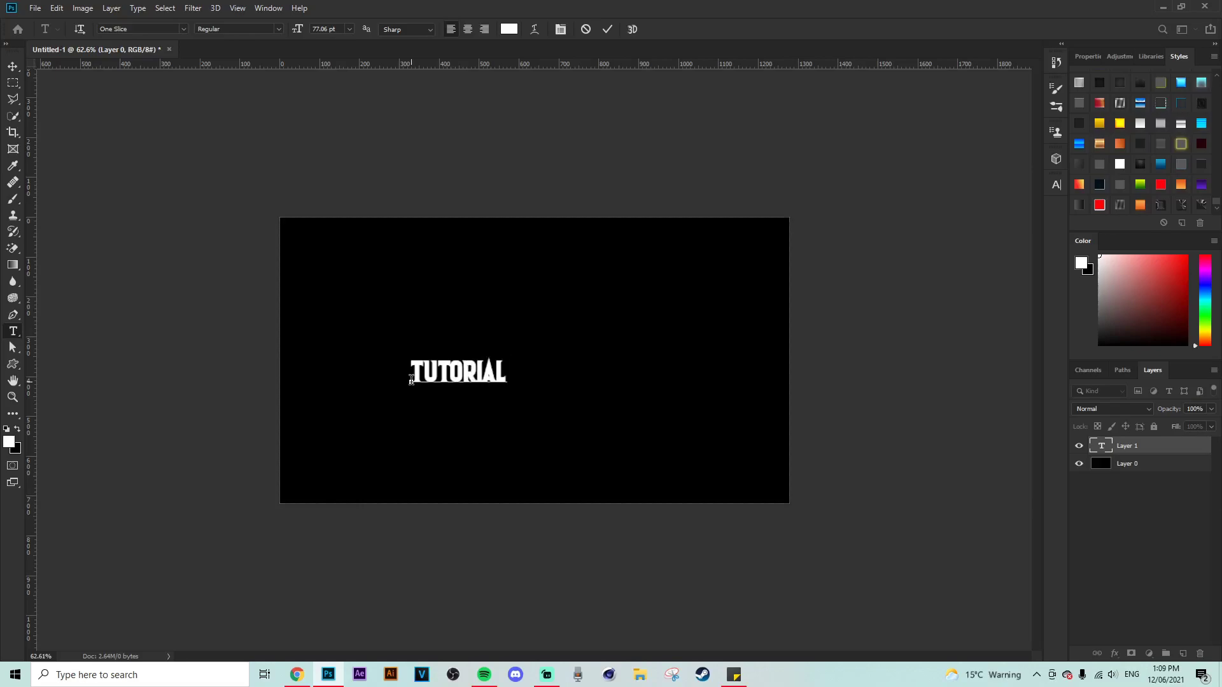
# Scale the TUTORIAL text up and centre it on the canvas.
pyautogui.click(14, 66)
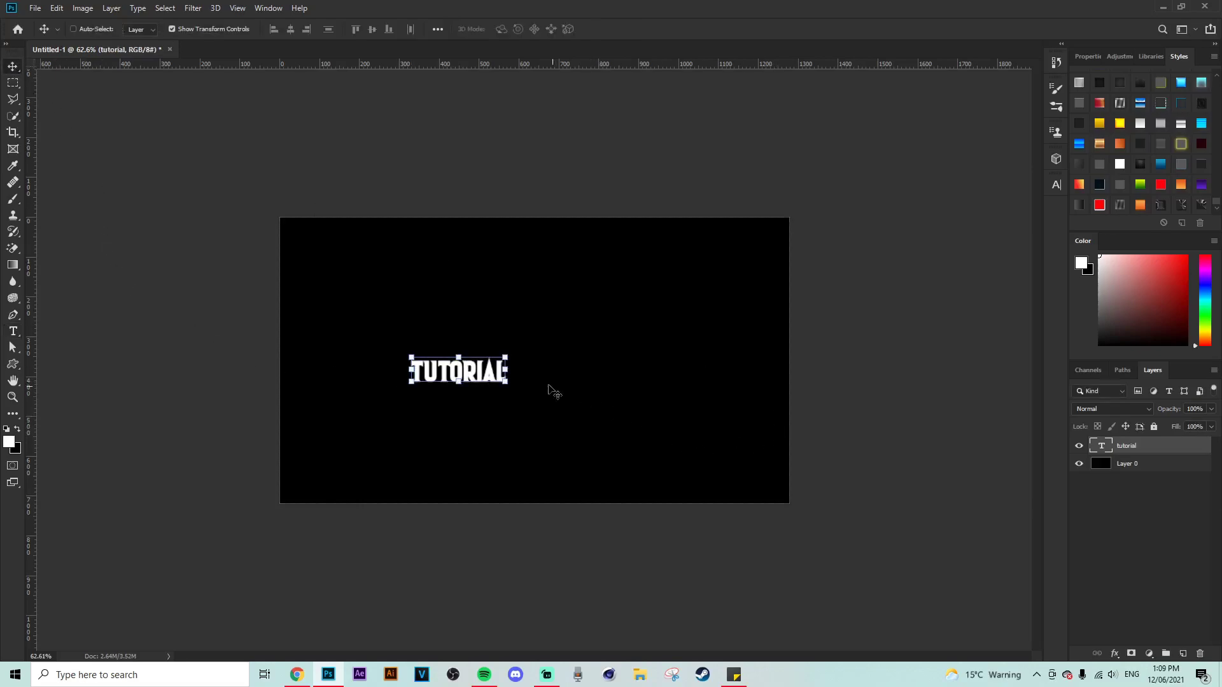
pyautogui.moveTo(506, 368); pyautogui.dragTo(686, 368)
pyautogui.hotkey('ctrl', '+')
pyautogui.moveTo(809, 360)
pyautogui.mouseDown()
pyautogui.moveTo(866, 363)
pyautogui.moveTo(793, 368)
pyautogui.mouseUp()
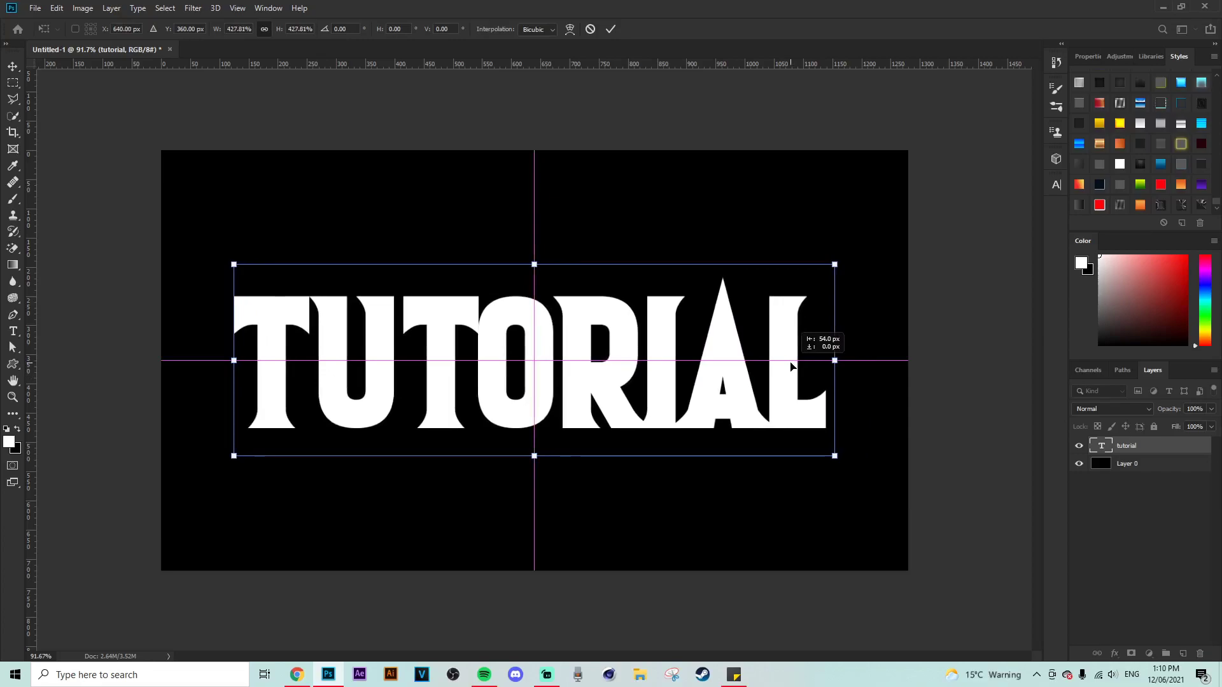
pyautogui.press('Return')
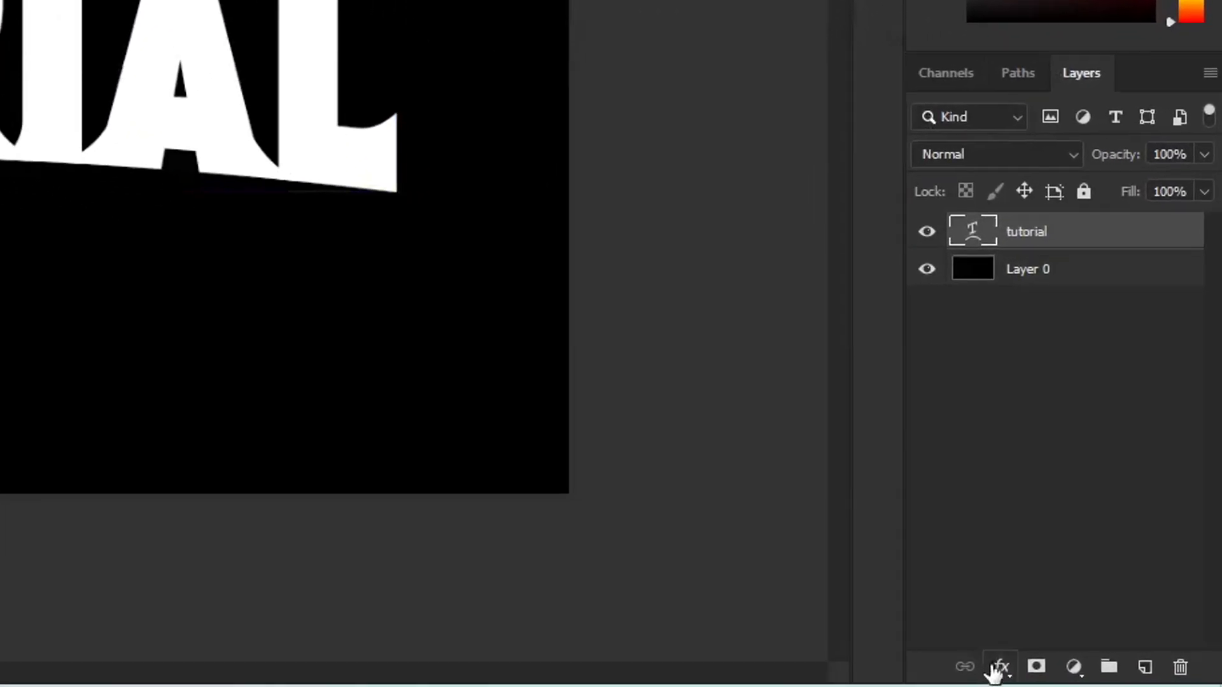
# Give the TUTORIAL text a Bevel & Emboss with Depth 261% and Size 6 px.
pyautogui.click(1115, 654)
pyautogui.click(1059, 375)
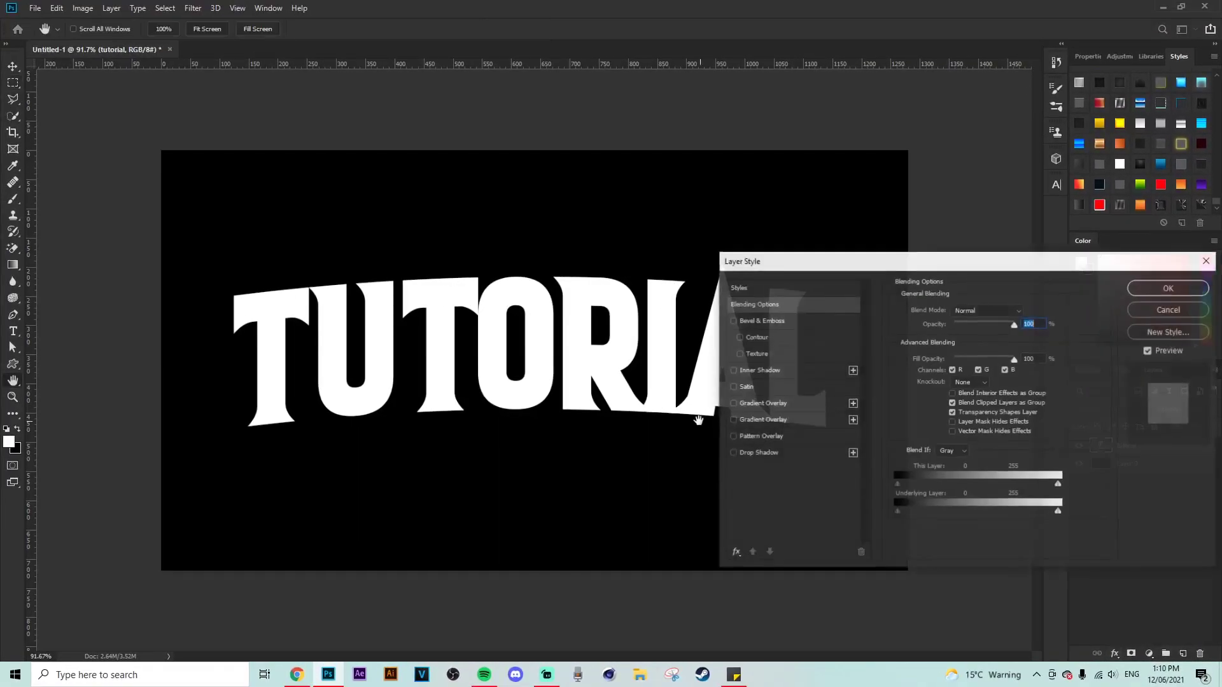
pyautogui.click(732, 321)
pyautogui.click(743, 320)
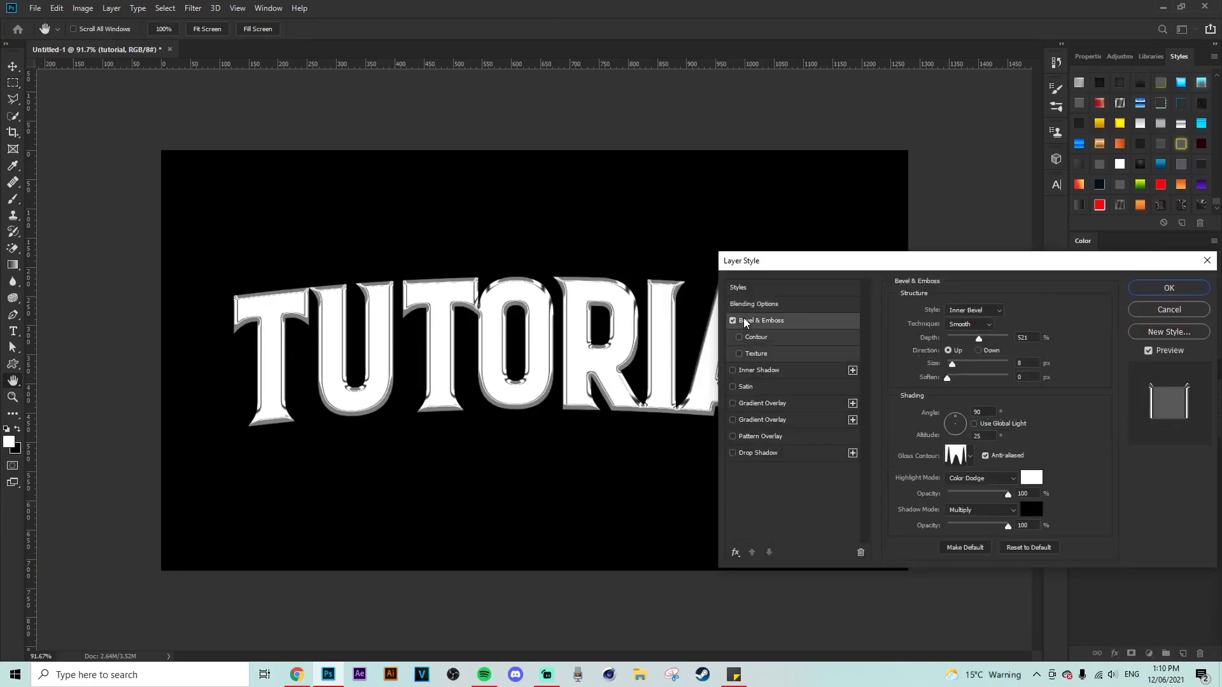
pyautogui.moveTo(892, 265); pyautogui.dragTo(838, 180)
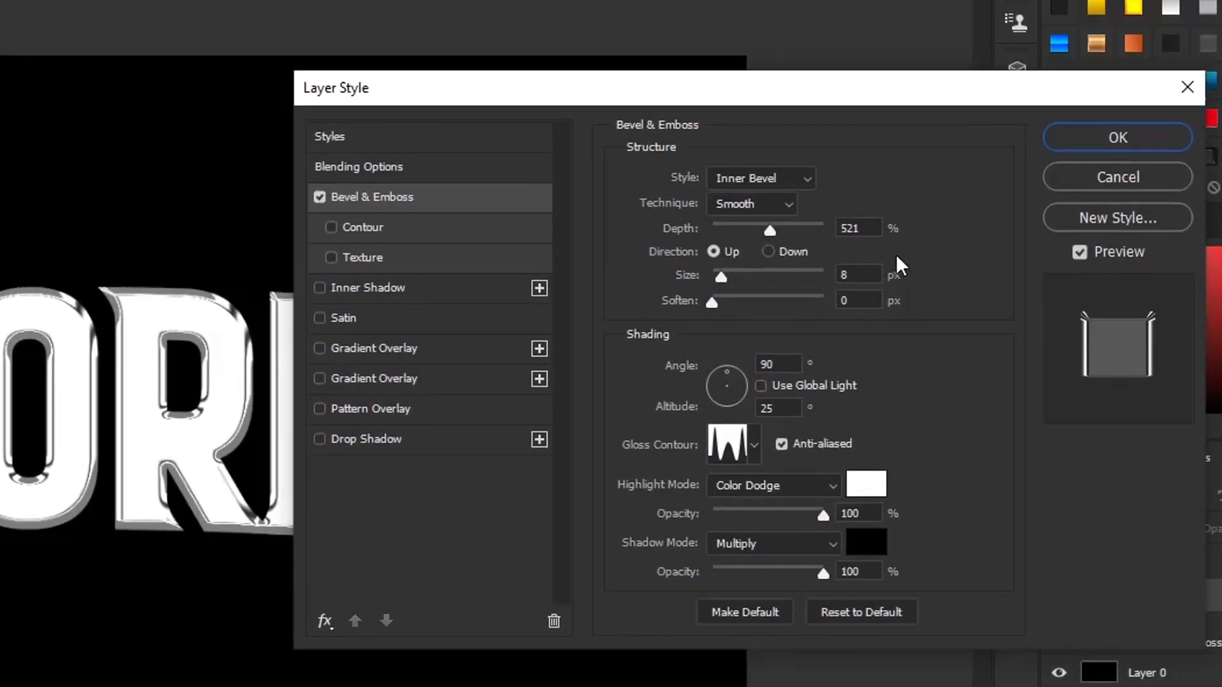
pyautogui.moveTo(772, 226); pyautogui.dragTo(738, 227)
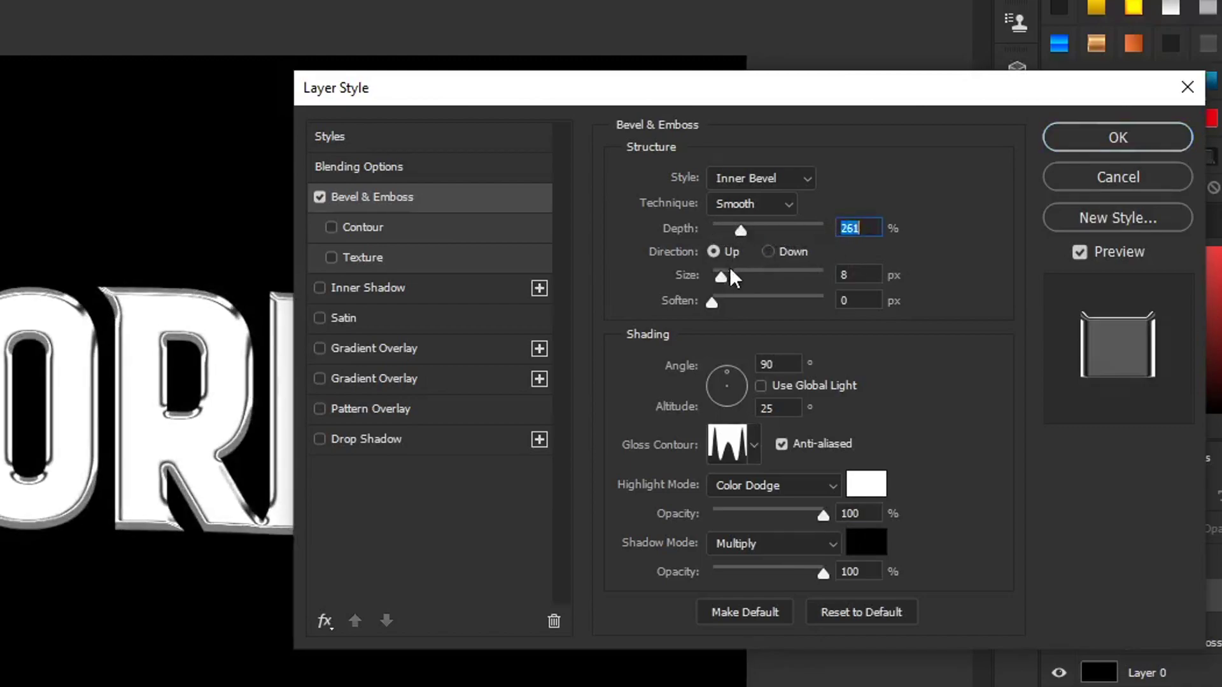
pyautogui.moveTo(721, 277)
pyautogui.mouseDown()
pyautogui.moveTo(753, 275)
pyautogui.moveTo(720, 270)
pyautogui.mouseUp()
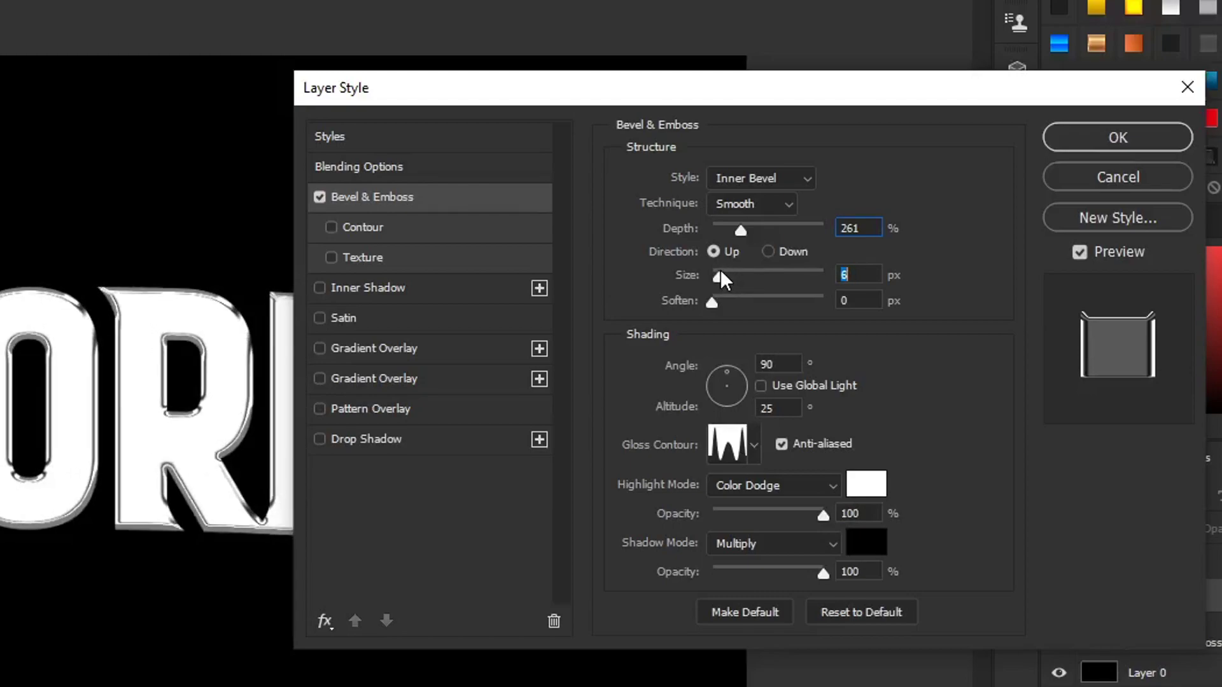
pyautogui.click(753, 445)
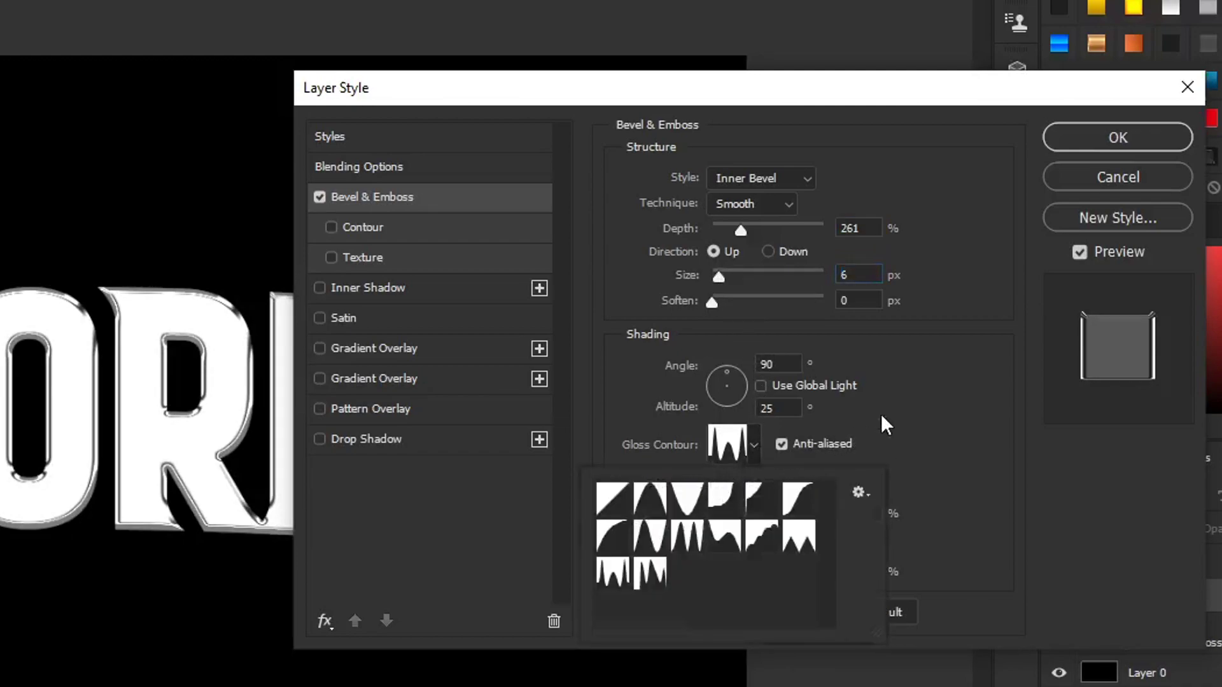
# Open the Gloss Contour editor and check the multi-peak curve's left-side points.
pyautogui.click(881, 414)
pyautogui.click(732, 451)
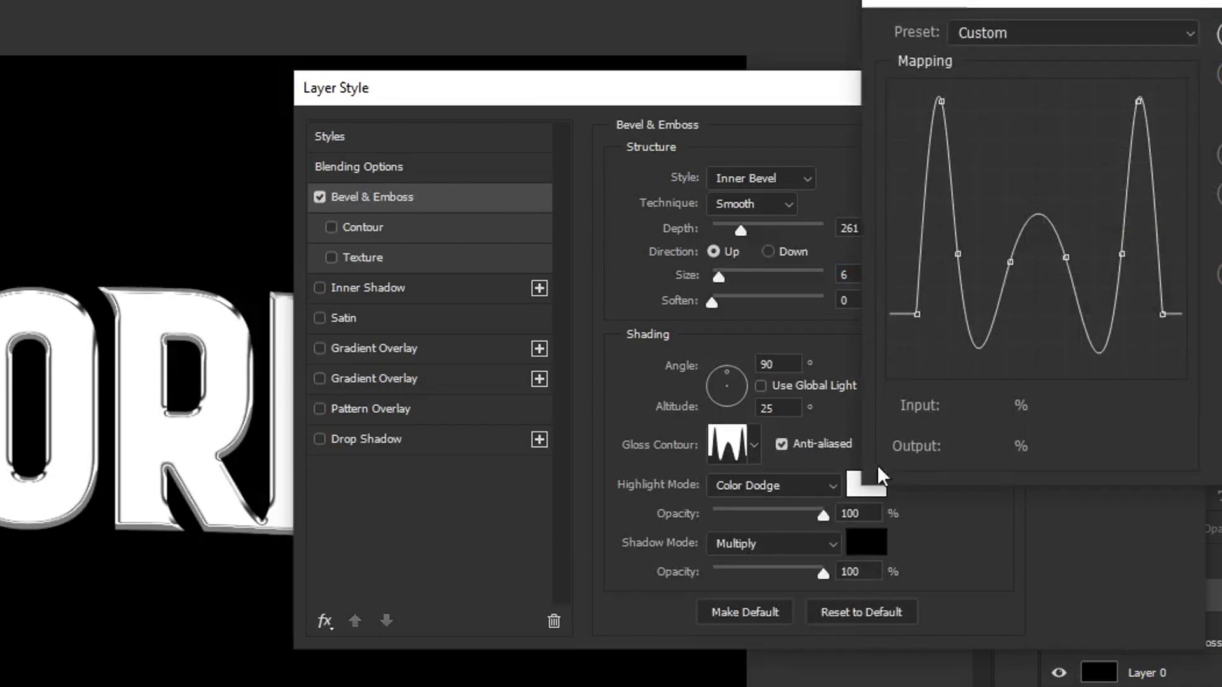
pyautogui.moveTo(942, 4); pyautogui.dragTo(356, 0)
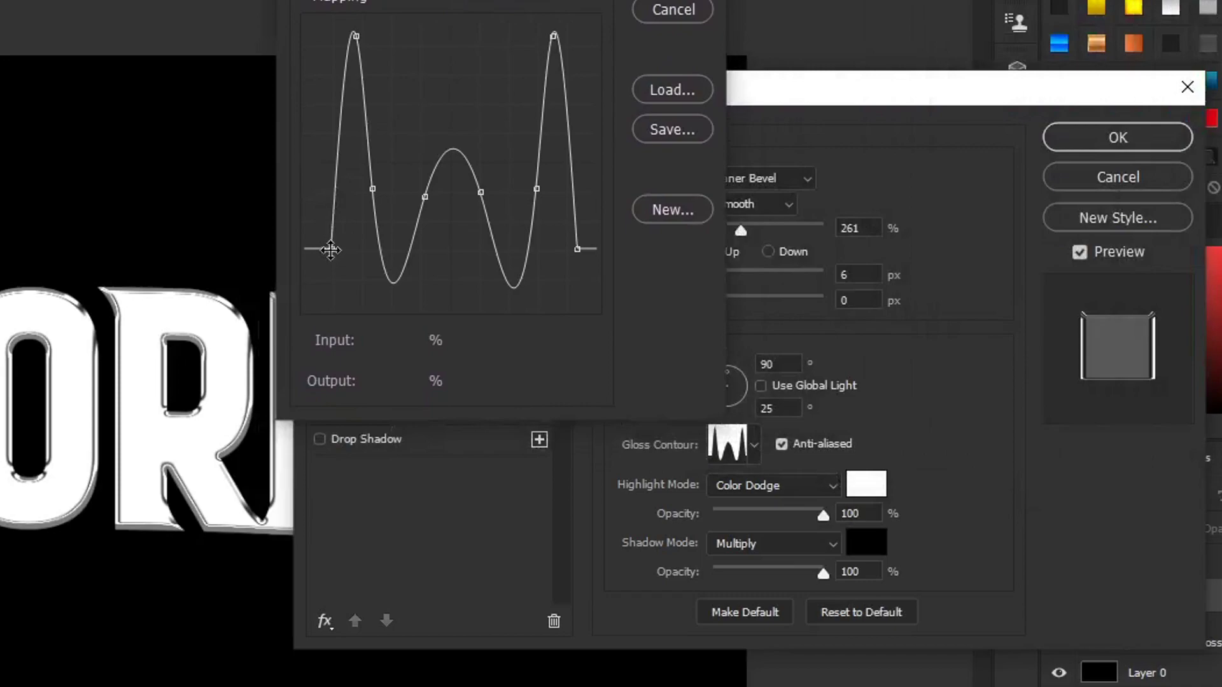
pyautogui.click(330, 250)
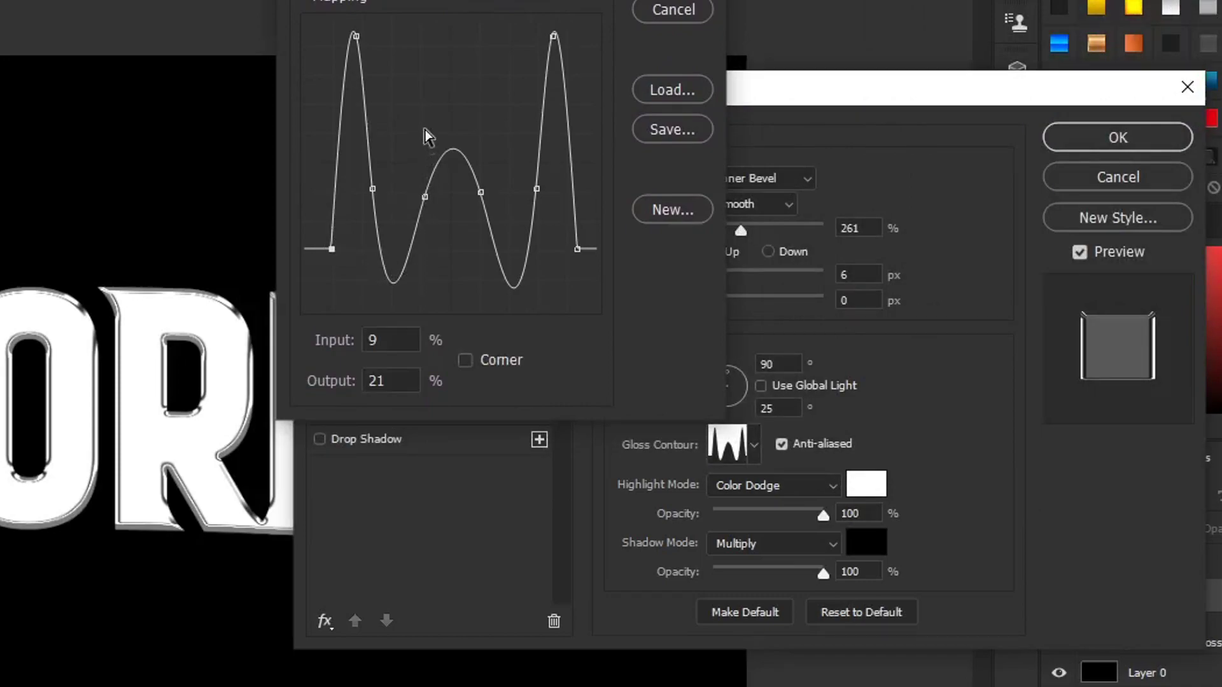
pyautogui.click(357, 33)
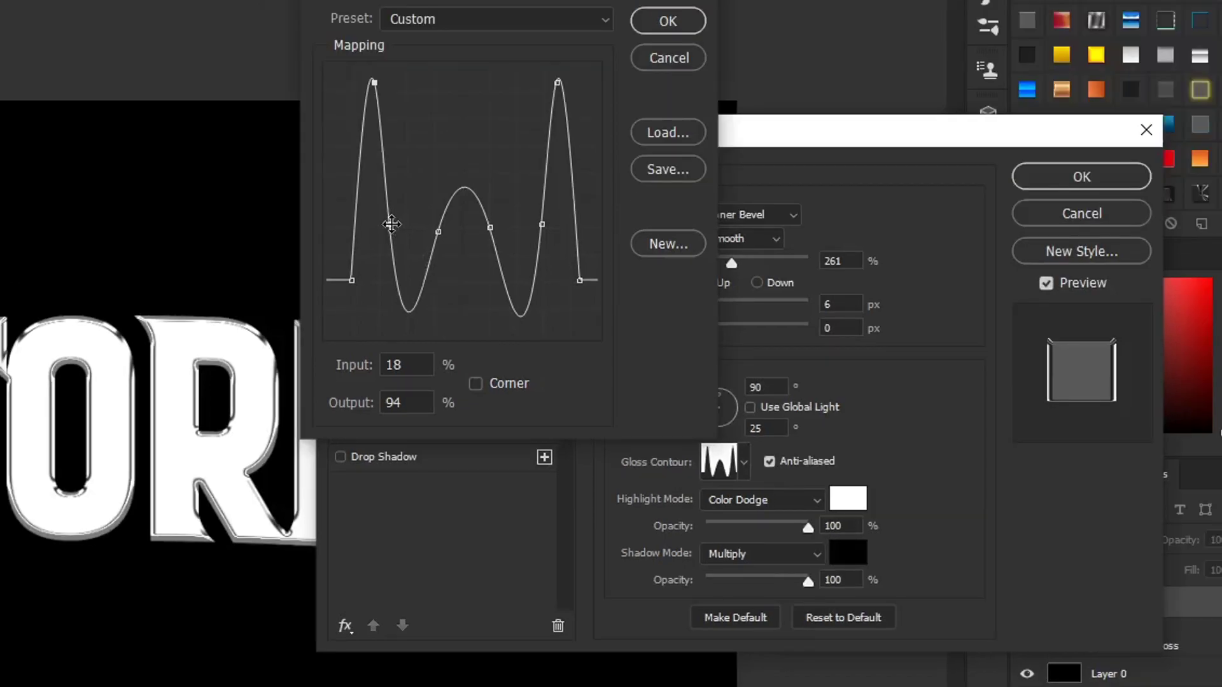
pyautogui.click(390, 224)
# Check the remaining contour points, then confirm the contour and the Bevel & Emboss style.
pyautogui.click(438, 233)
pyautogui.click(491, 227)
pyautogui.click(542, 223)
pyautogui.click(557, 81)
pyautogui.click(579, 281)
pyautogui.click(695, 21)
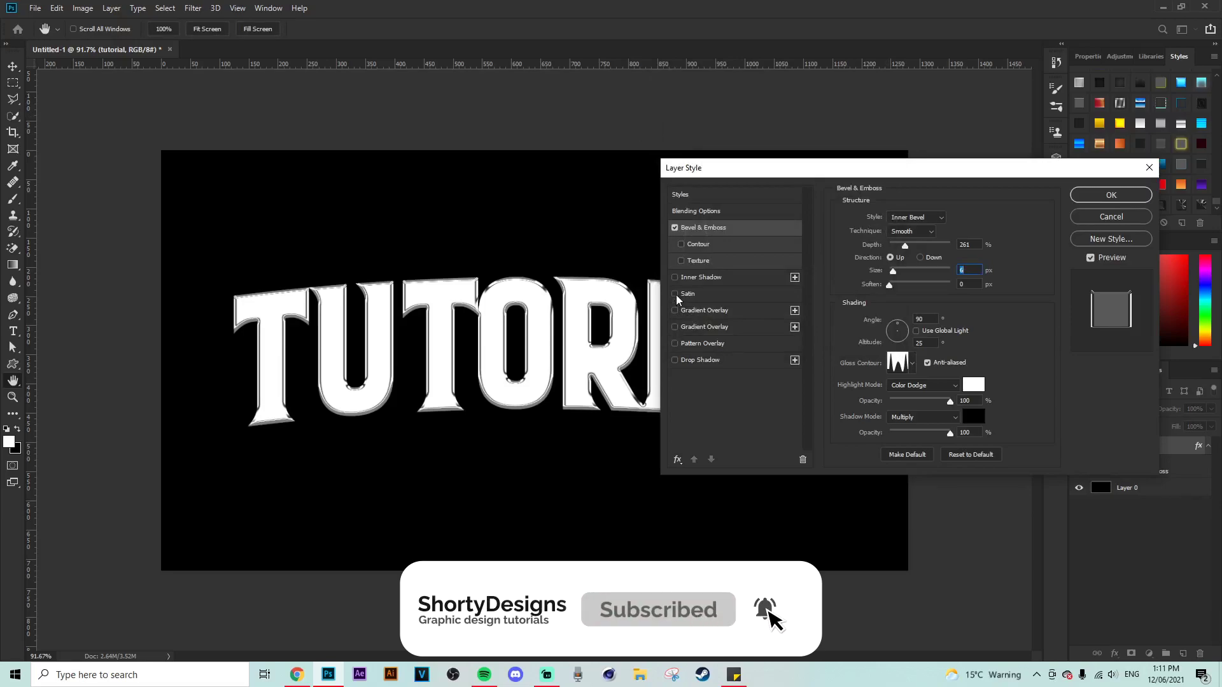
pyautogui.click(1100, 198)
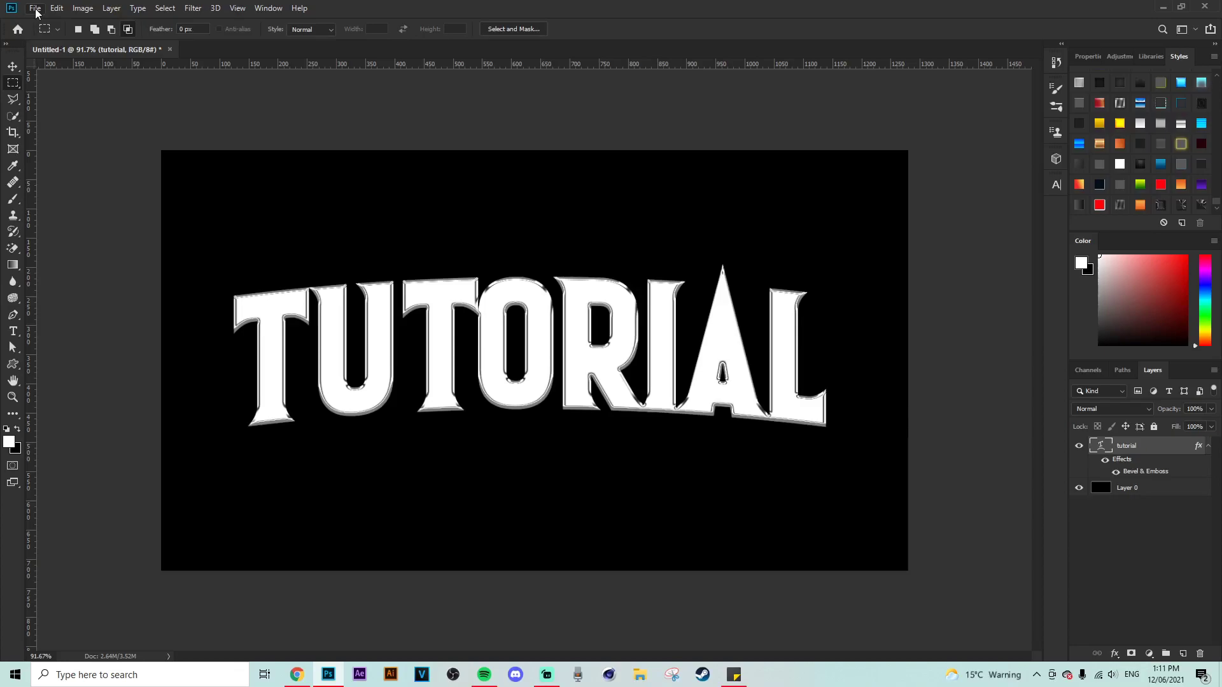
# Open the road-and-sky photo pattern-fill.jpg.
pyautogui.click(35, 9)
pyautogui.click(47, 35)
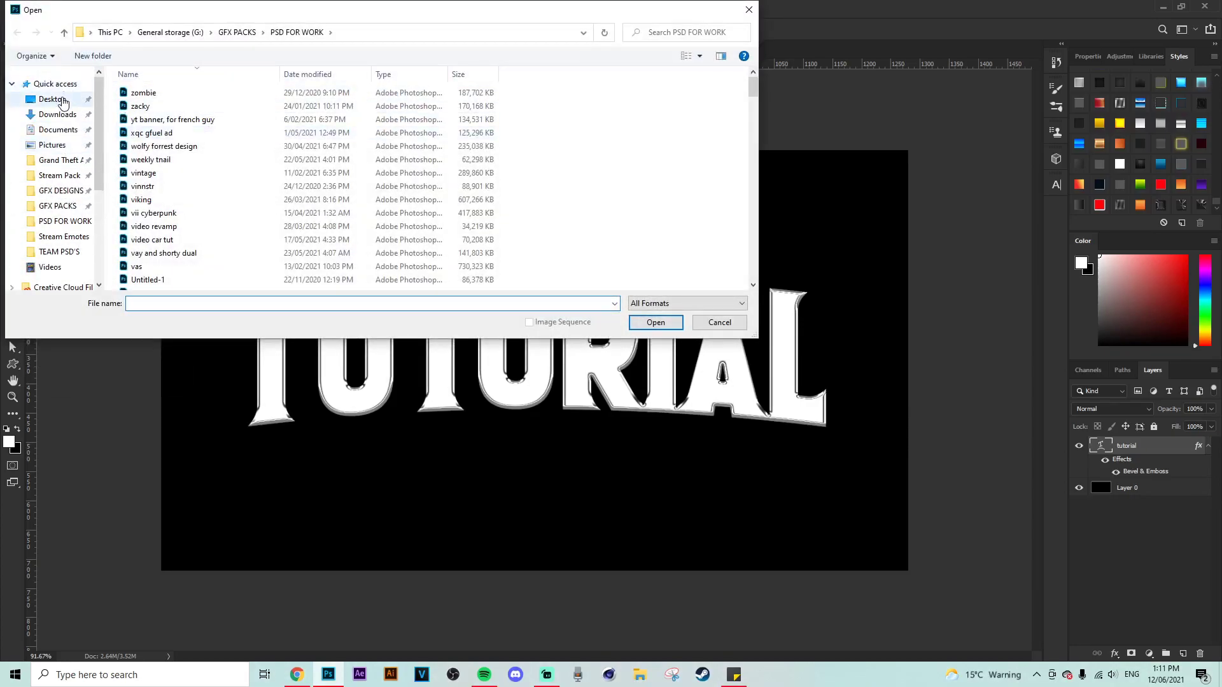
pyautogui.click(181, 125)
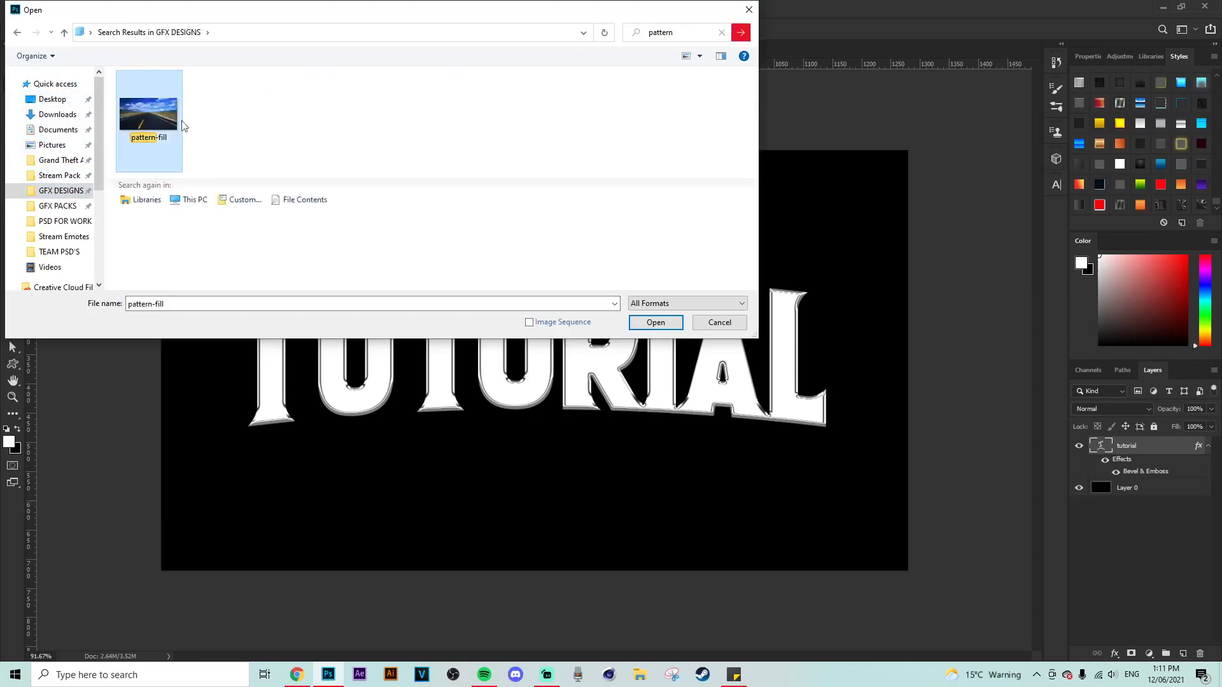
pyautogui.click(655, 322)
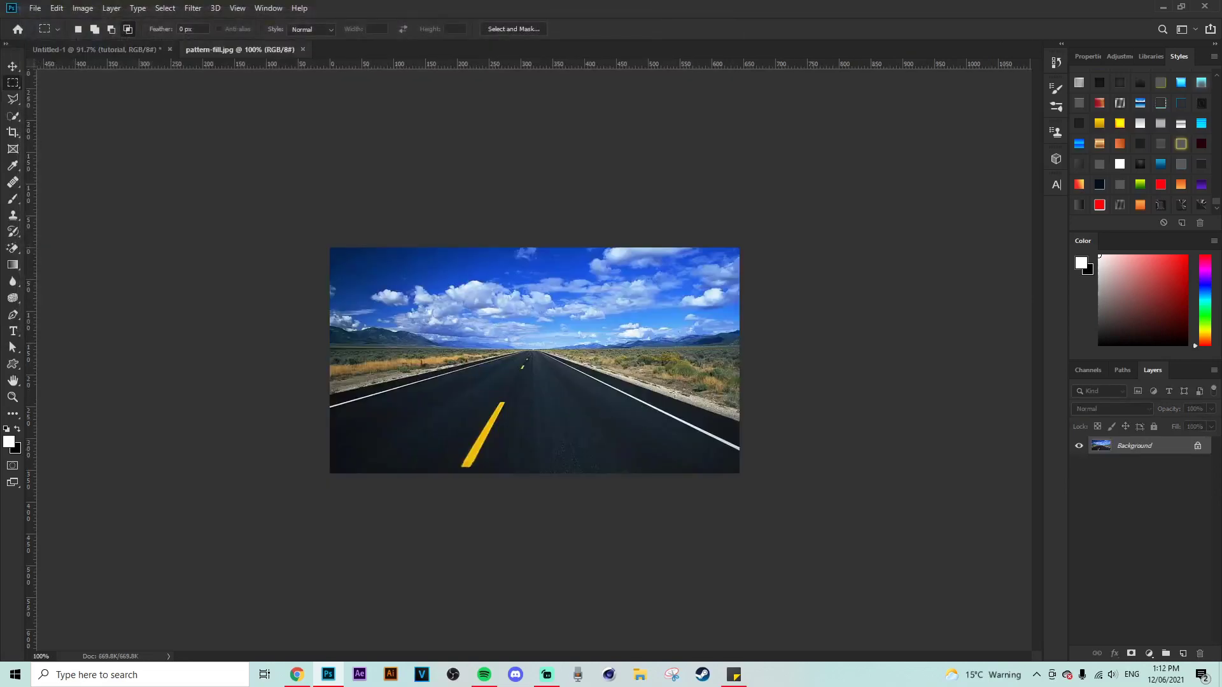
# Define pattern-fill.jpg as a new pattern, close it, and return to the TUTORIAL document.
pyautogui.click(57, 8)
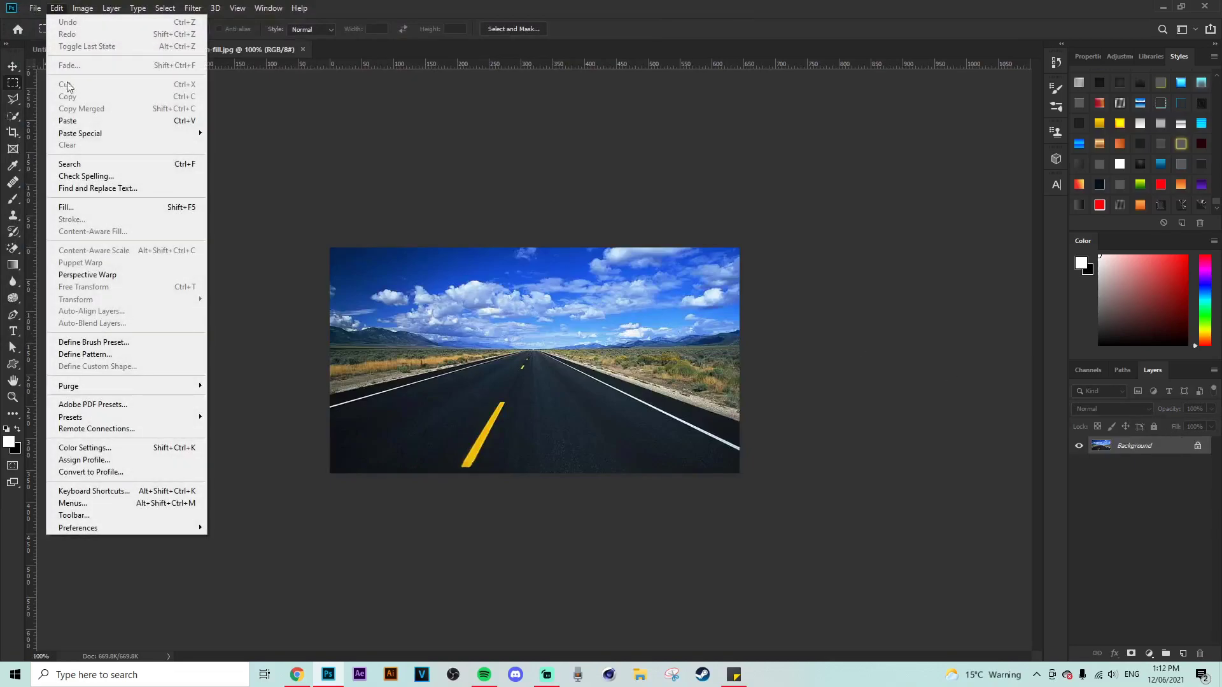
pyautogui.click(204, 356)
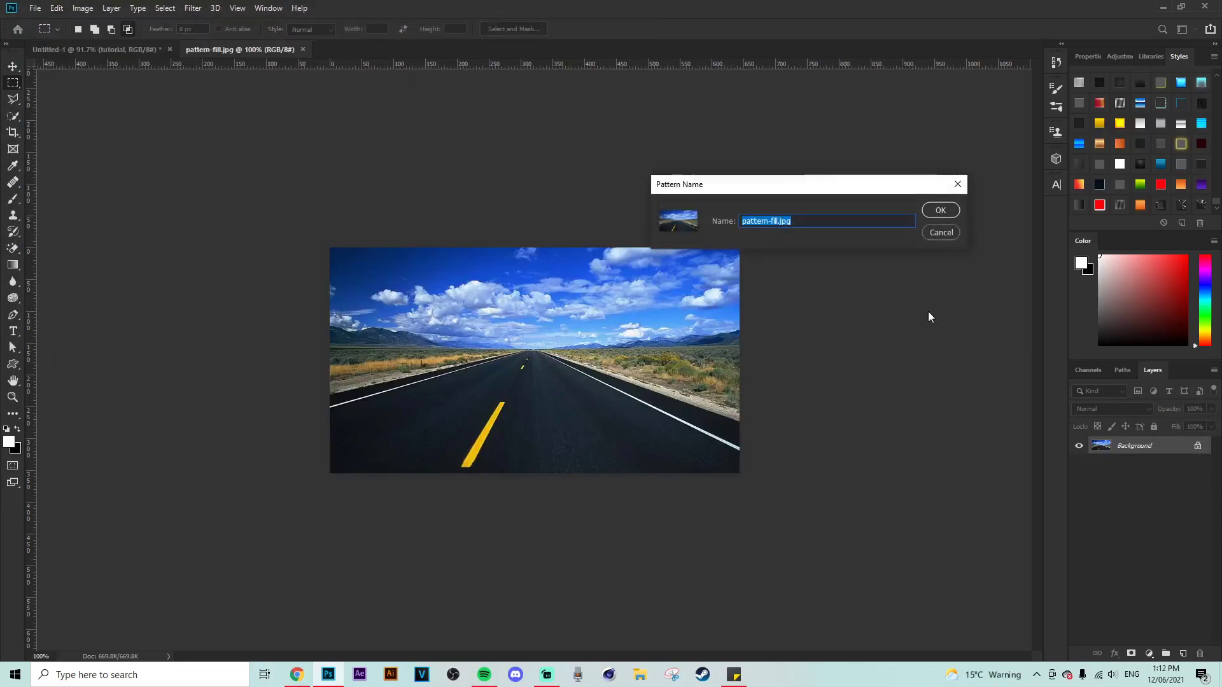
pyautogui.click(941, 212)
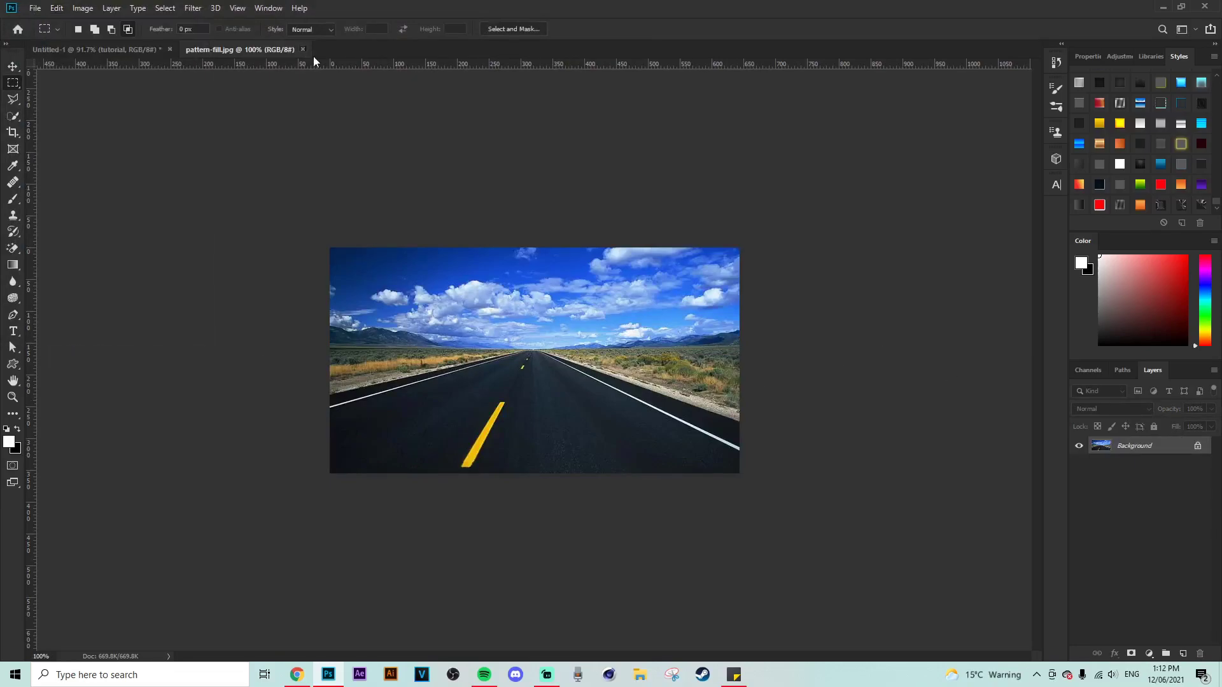
pyautogui.click(303, 49)
# Add a road-photo Pattern Overlay to the text, snapped to origin at 93% scale.
pyautogui.click(1114, 654)
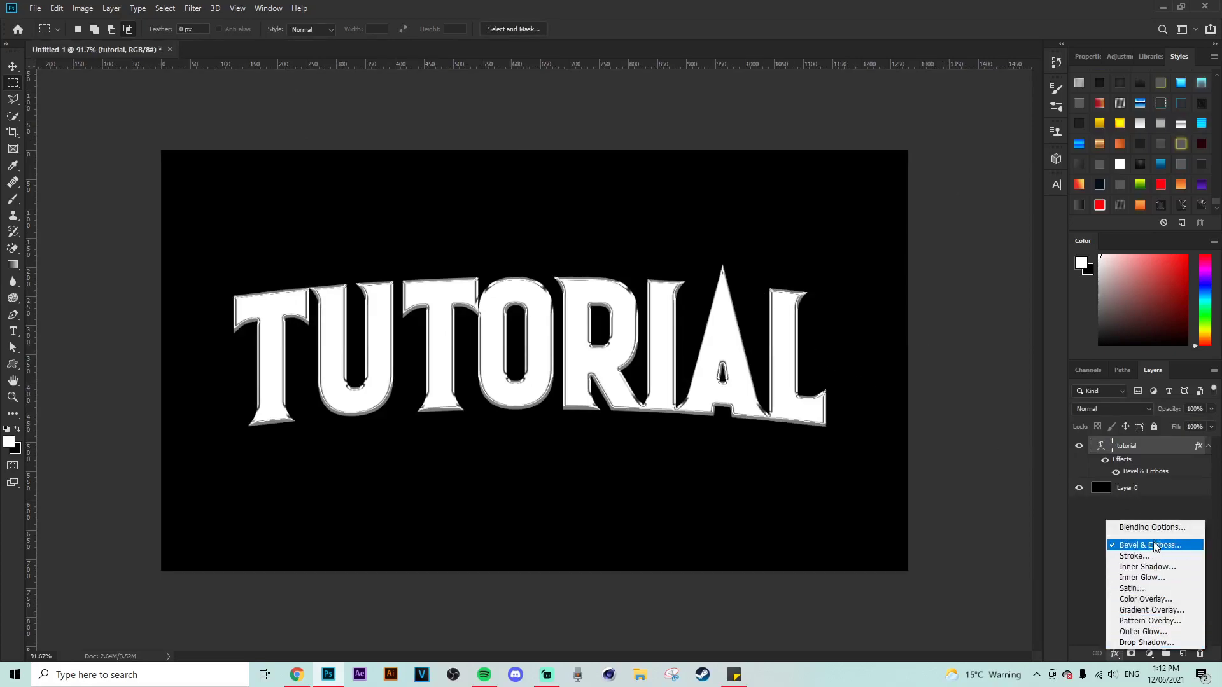
pyautogui.click(1139, 530)
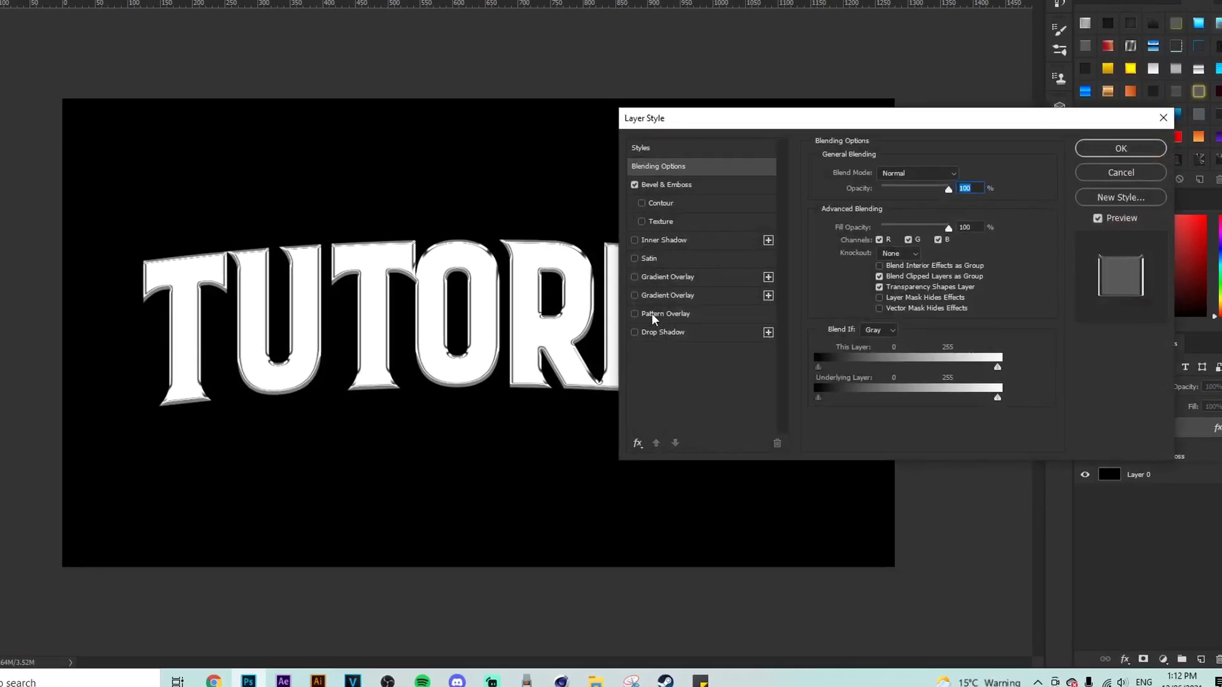
pyautogui.click(681, 342)
pyautogui.click(619, 277)
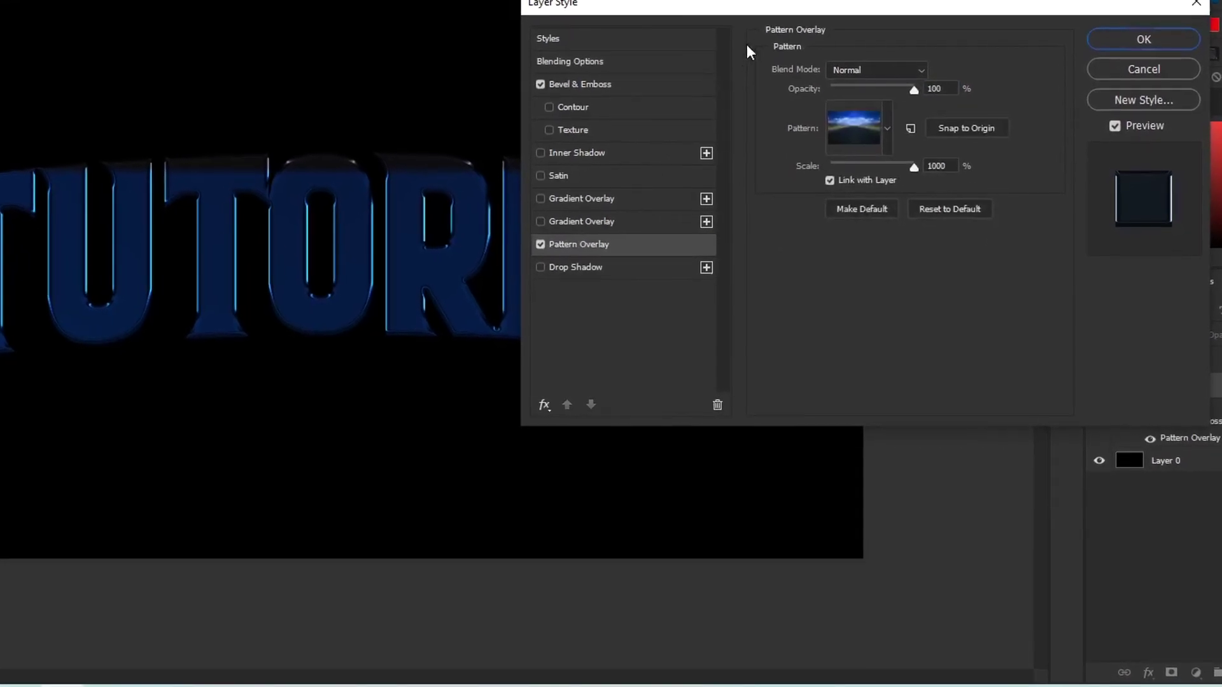
pyautogui.moveTo(746, 44); pyautogui.dragTo(539, 212)
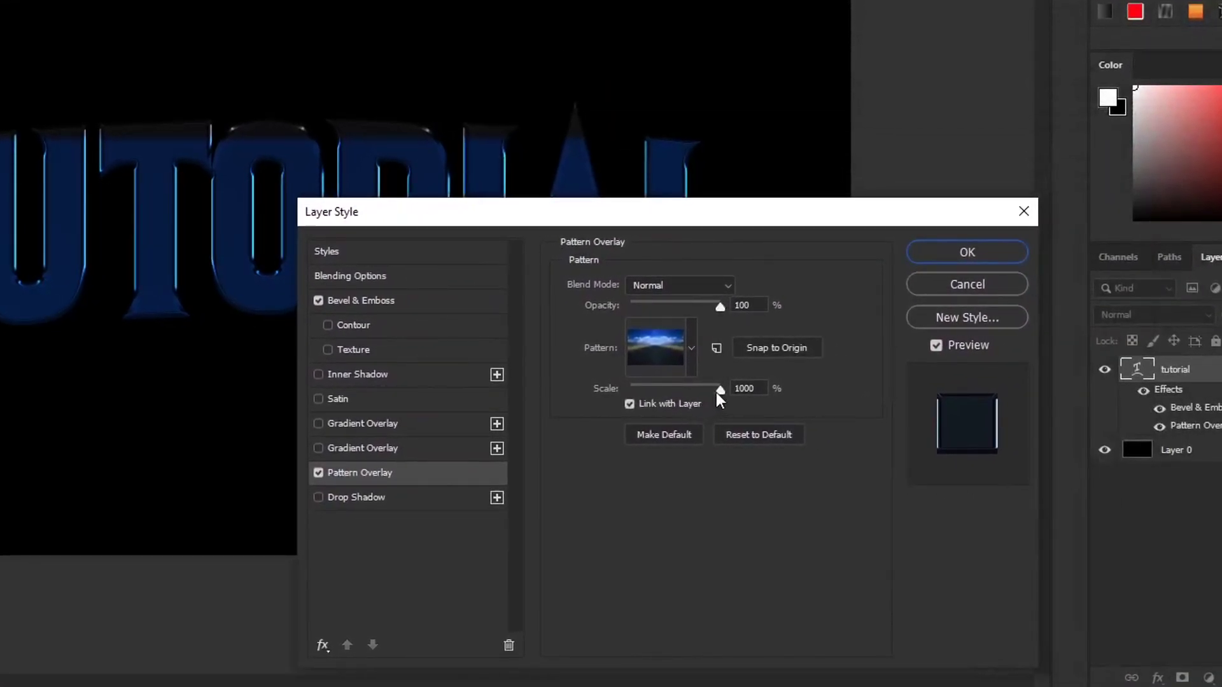
pyautogui.click(770, 345)
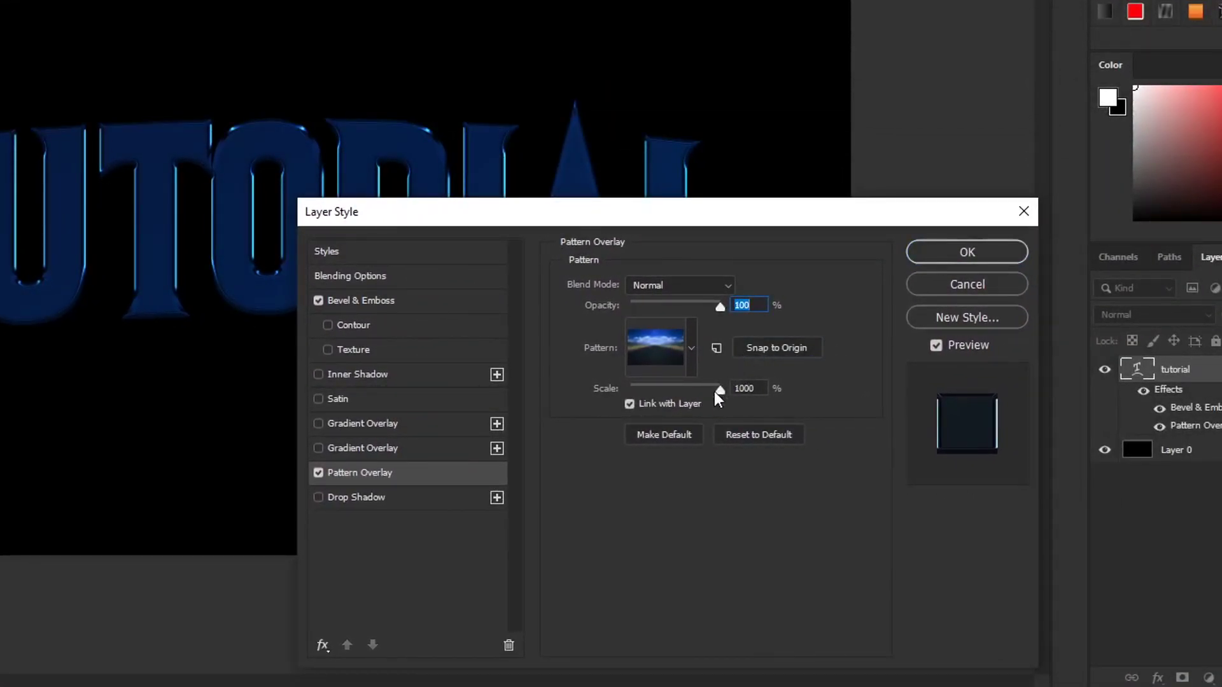
pyautogui.moveTo(714, 391); pyautogui.dragTo(690, 385)
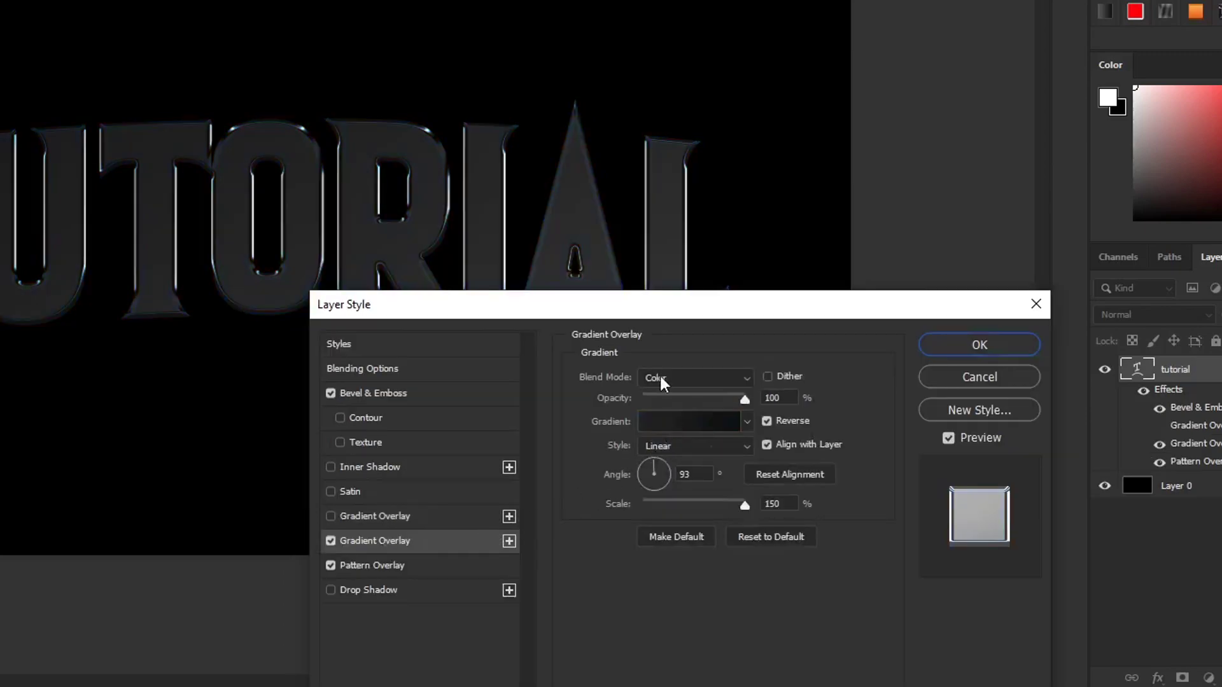
pyautogui.click(693, 421)
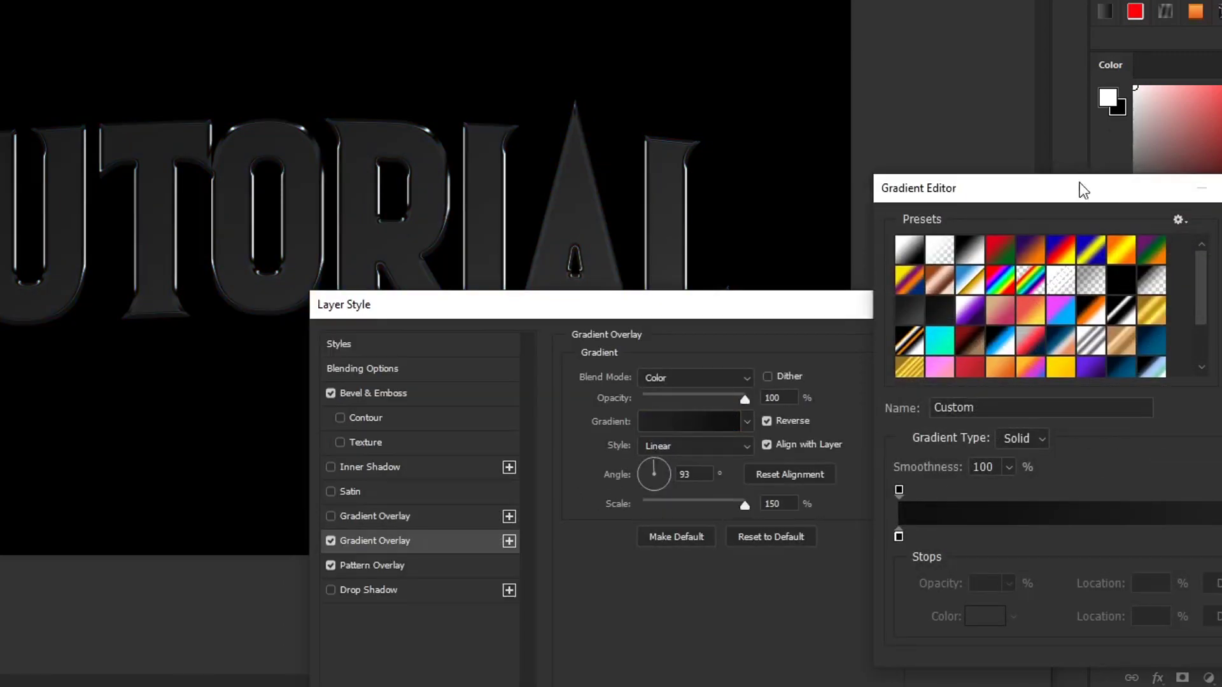
pyautogui.moveTo(1084, 189); pyautogui.dragTo(817, 2)
pyautogui.click(632, 337)
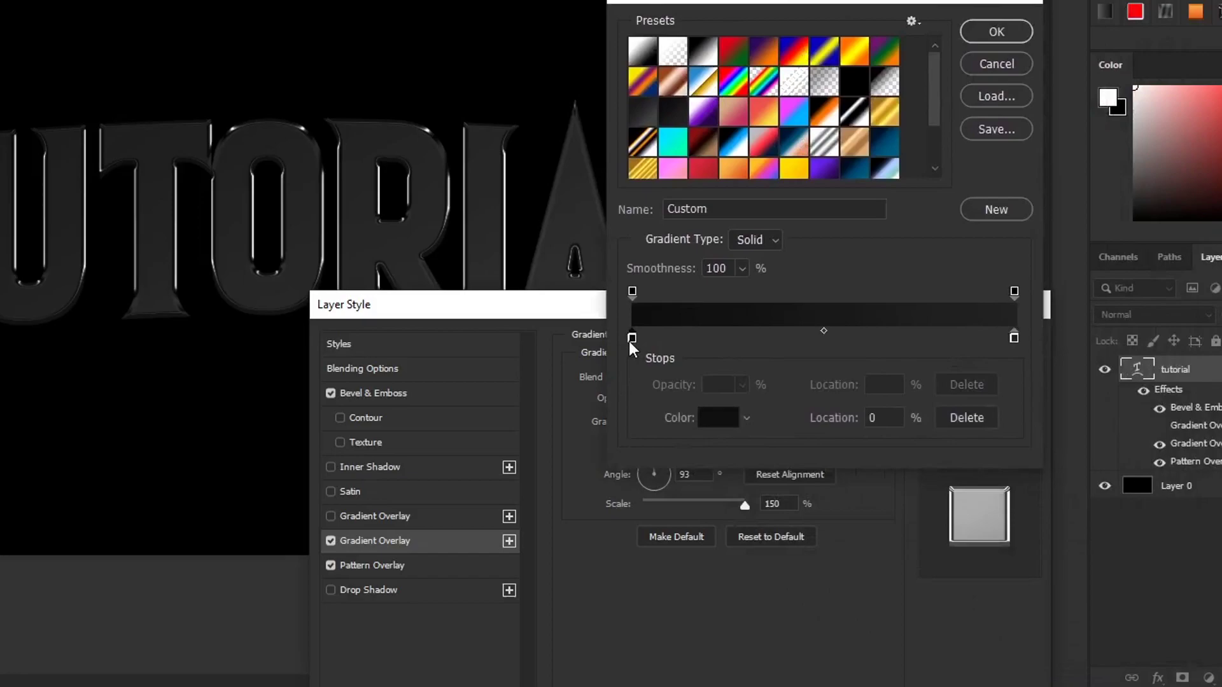
pyautogui.click(718, 417)
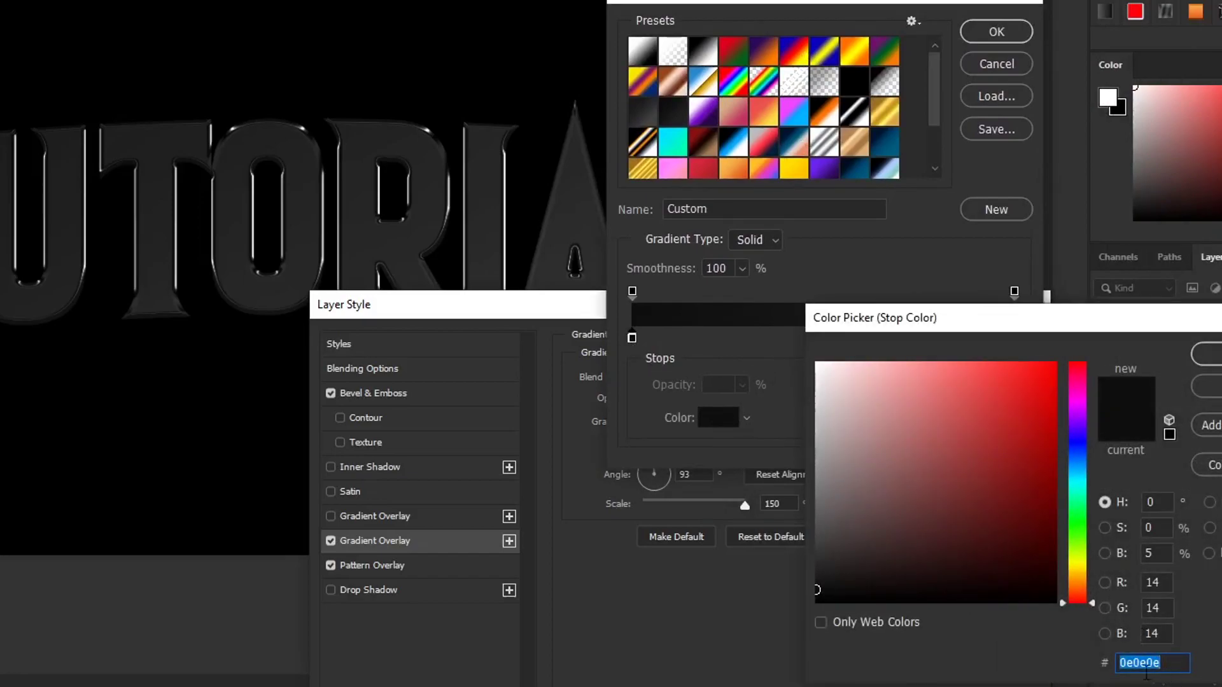
pyautogui.press('Return')
pyautogui.press('Return')
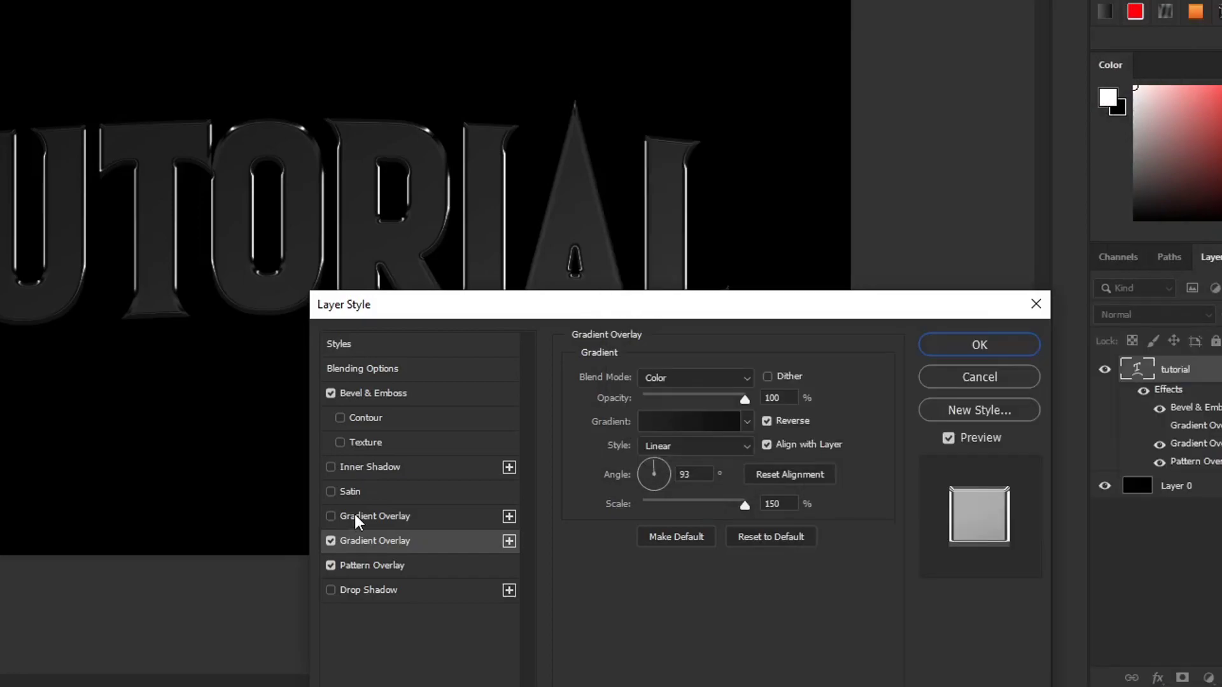
pyautogui.click(331, 516)
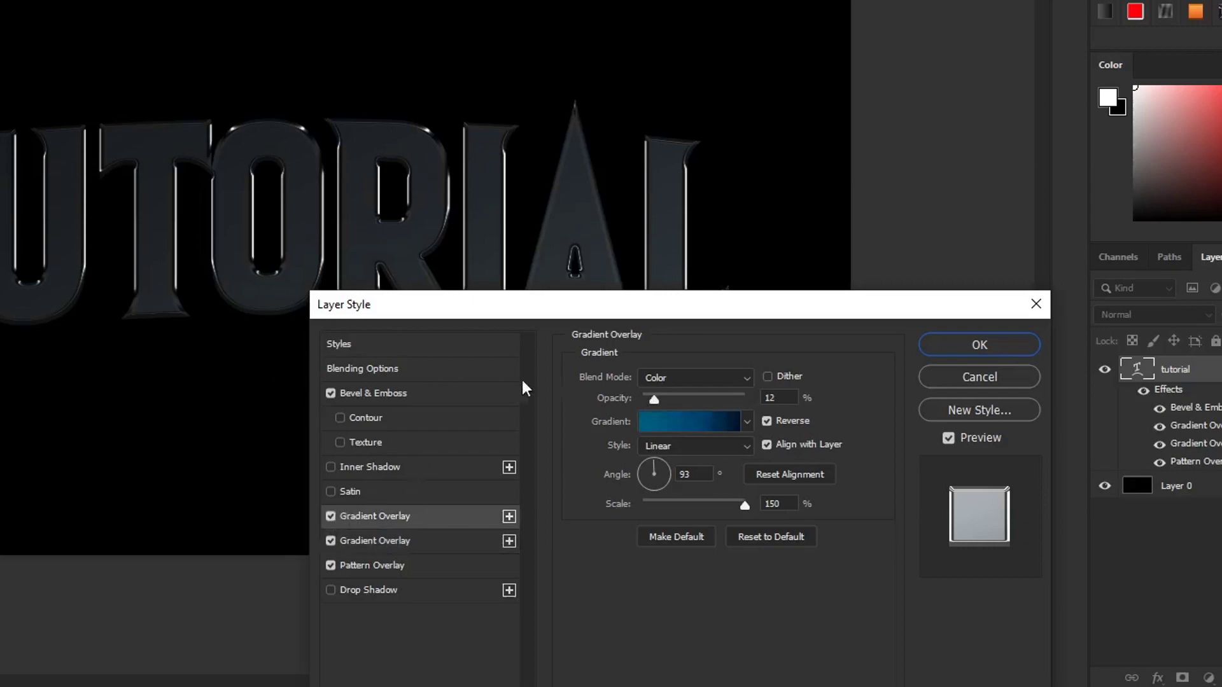
# Confirm the blue gradient, compare the upper Gradient Overlay on and off, and enable Satin.
pyautogui.click(700, 424)
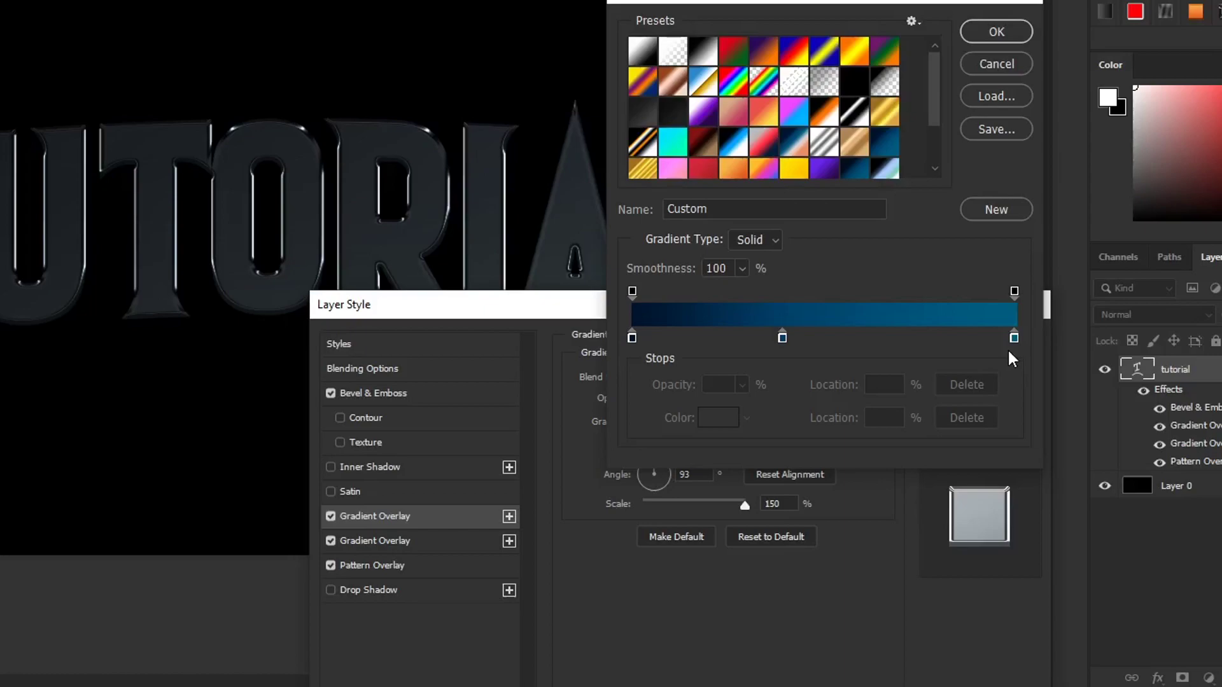
pyautogui.click(995, 35)
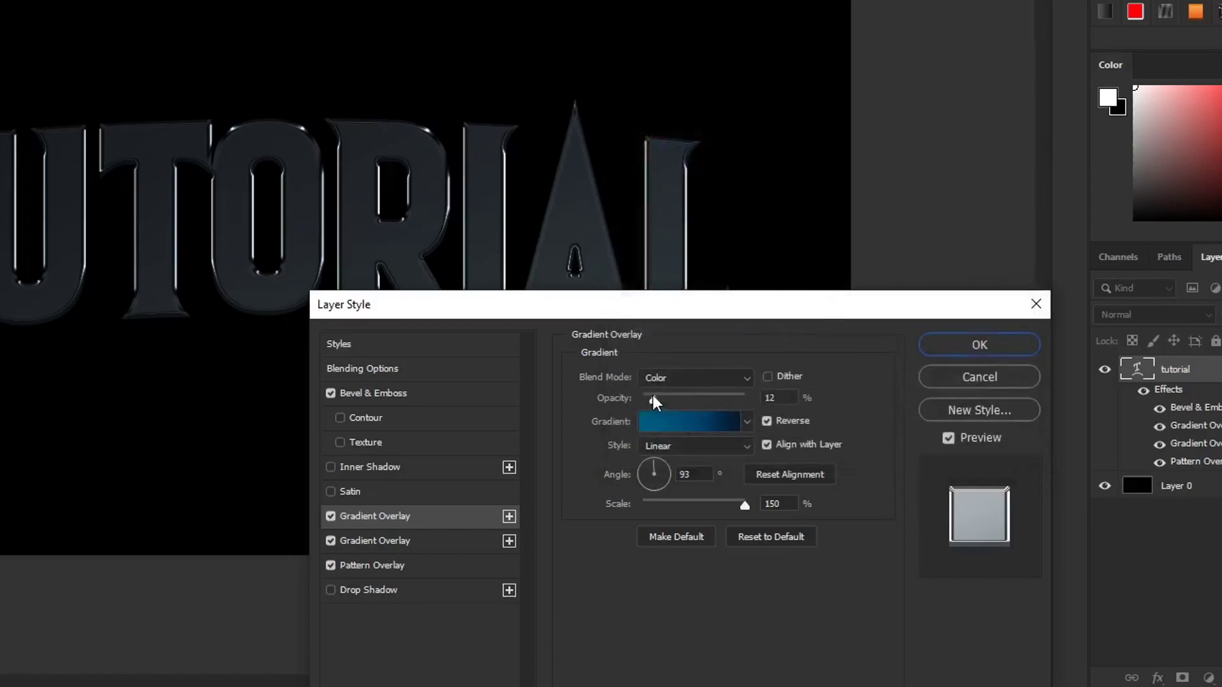
pyautogui.click(330, 516)
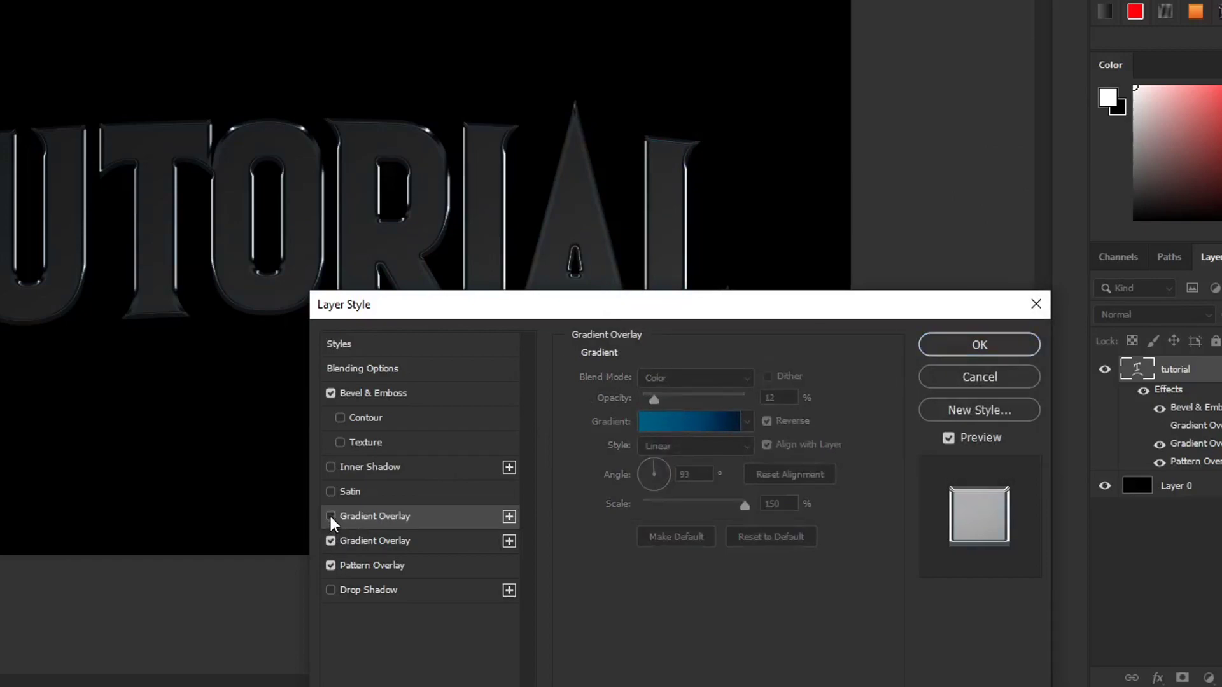
pyautogui.click(330, 516)
pyautogui.click(330, 516)
pyautogui.click(330, 516)
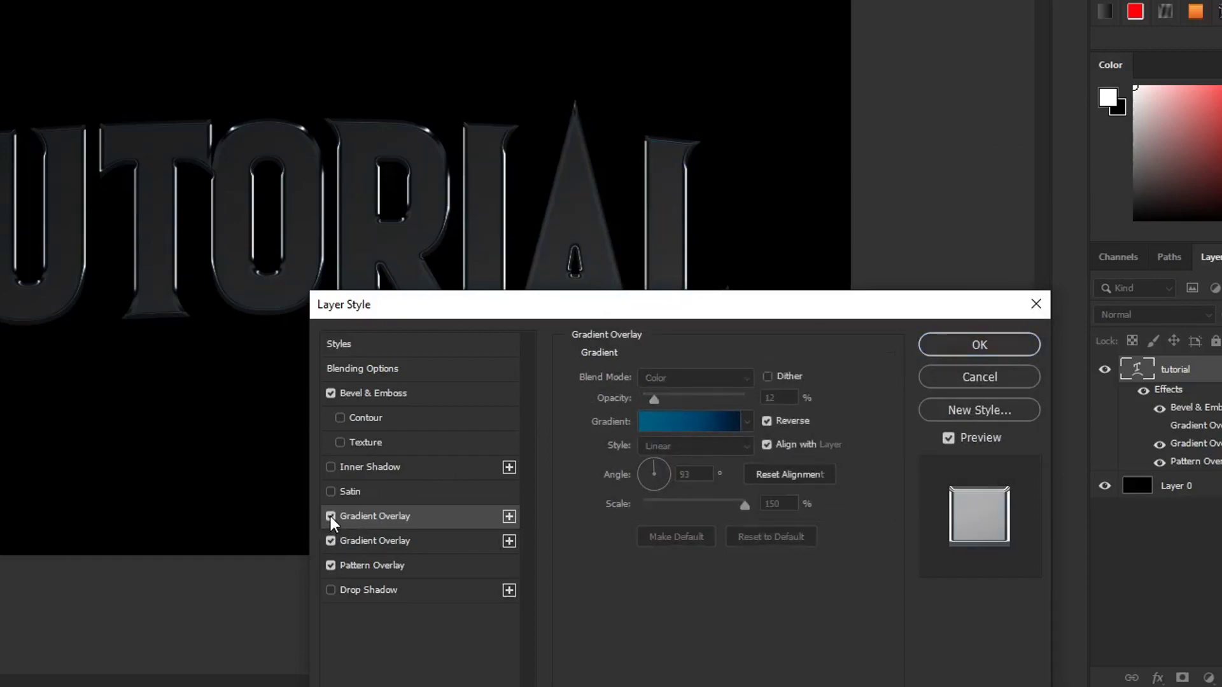
pyautogui.click(381, 488)
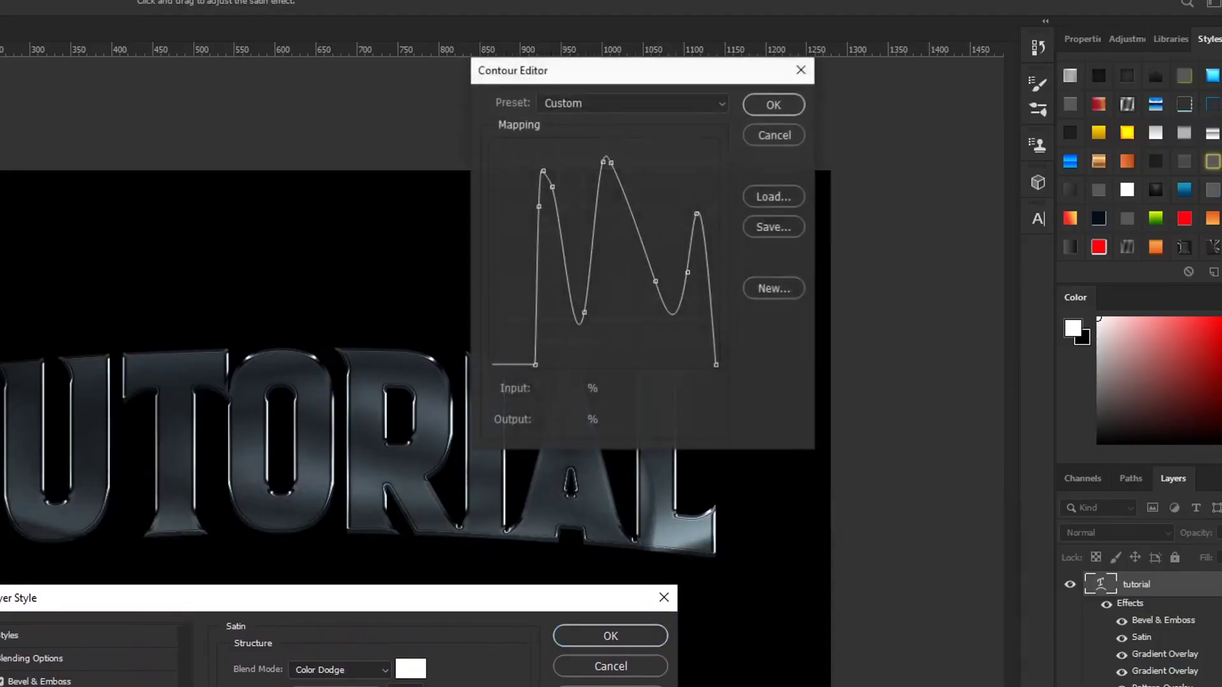
# Add a point to the Satin contour, reduce Satin distance and size, and apply the style.
pyautogui.click(535, 365)
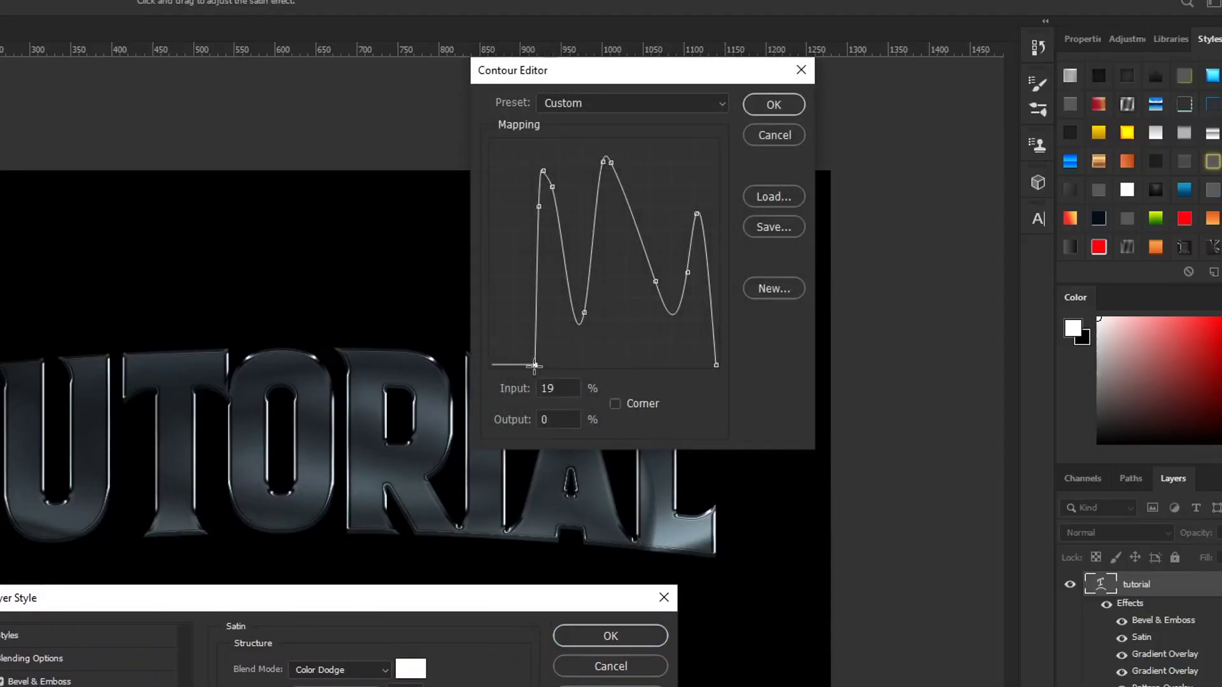
pyautogui.click(538, 205)
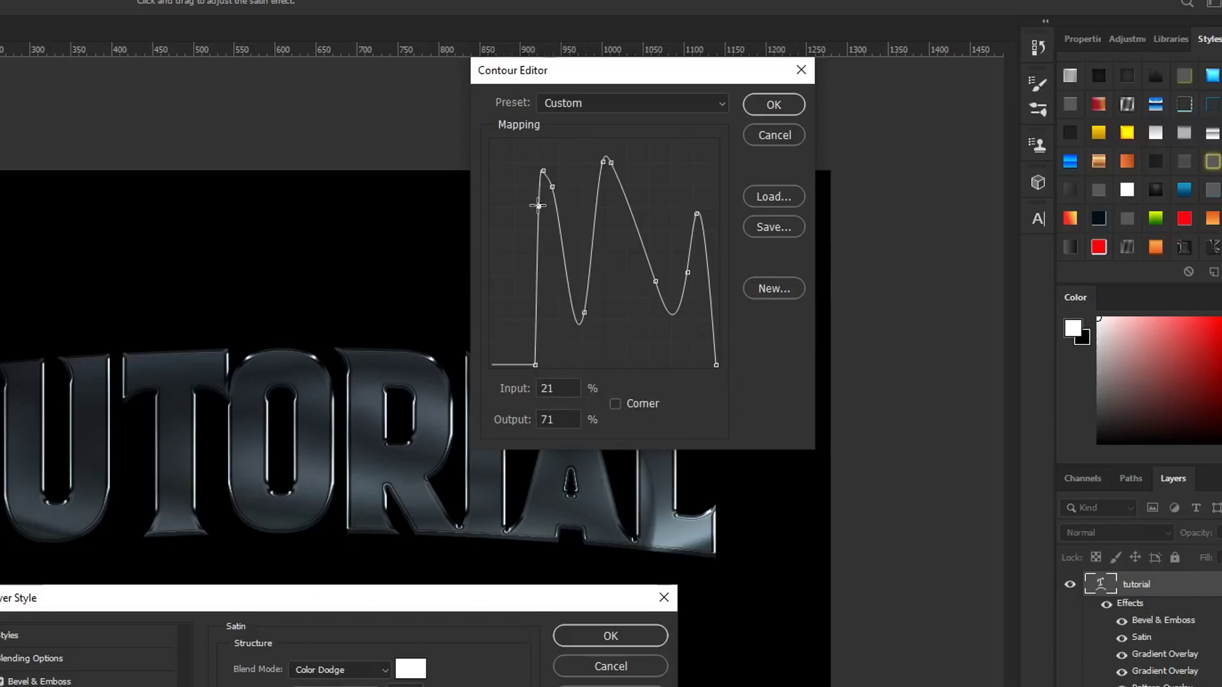
pyautogui.click(544, 171)
pyautogui.click(773, 104)
pyautogui.moveTo(497, 503)
pyautogui.mouseDown()
pyautogui.moveTo(445, 502)
pyautogui.moveTo(499, 504)
pyautogui.moveTo(521, 528)
pyautogui.moveTo(425, 513)
pyautogui.moveTo(490, 521)
pyautogui.mouseUp()
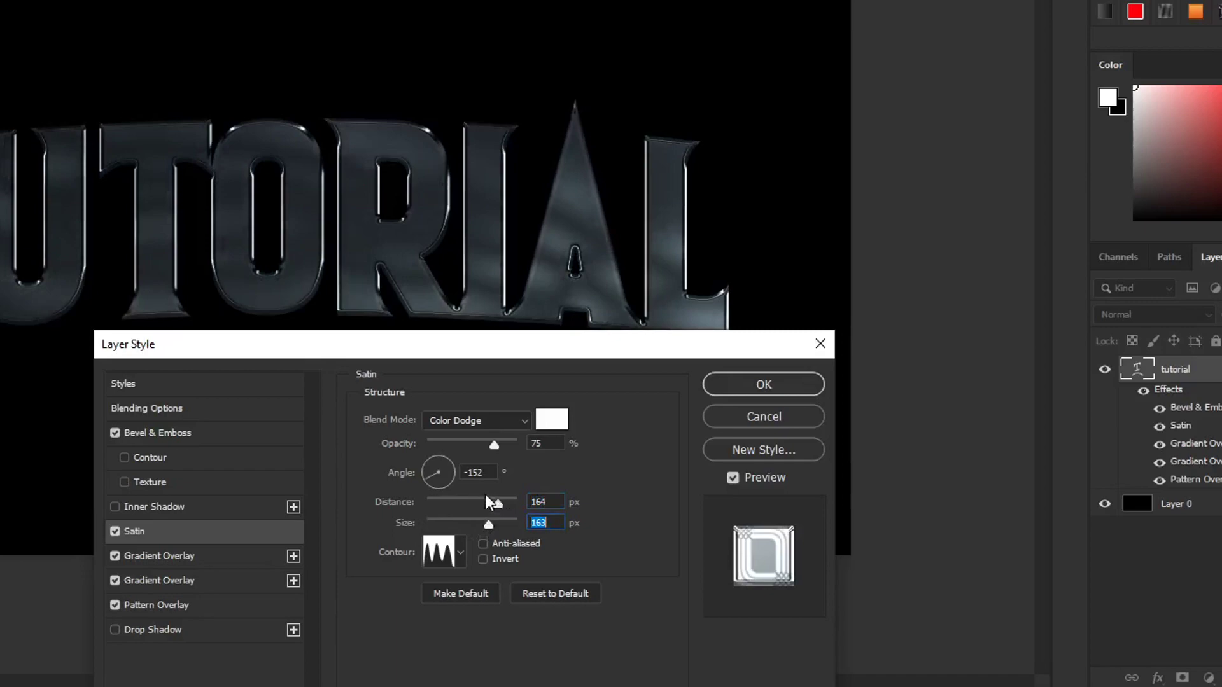
pyautogui.moveTo(490, 500)
pyautogui.mouseDown()
pyautogui.moveTo(455, 497)
pyautogui.moveTo(478, 499)
pyautogui.mouseUp()
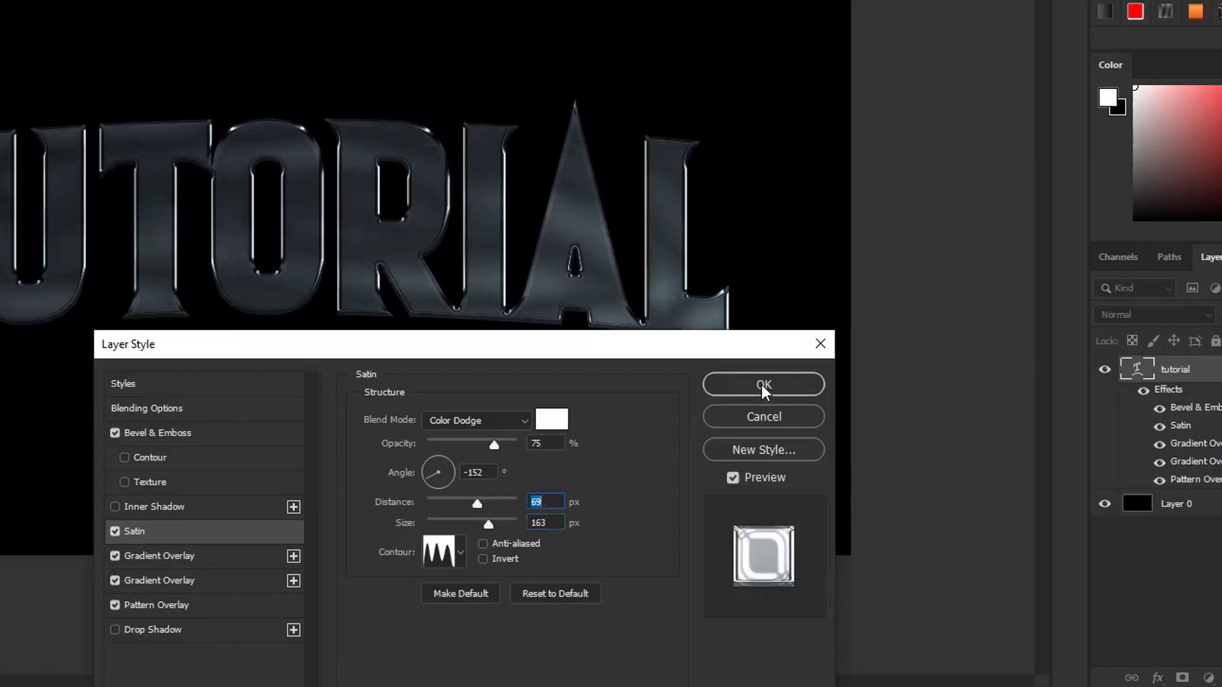
pyautogui.click(801, 395)
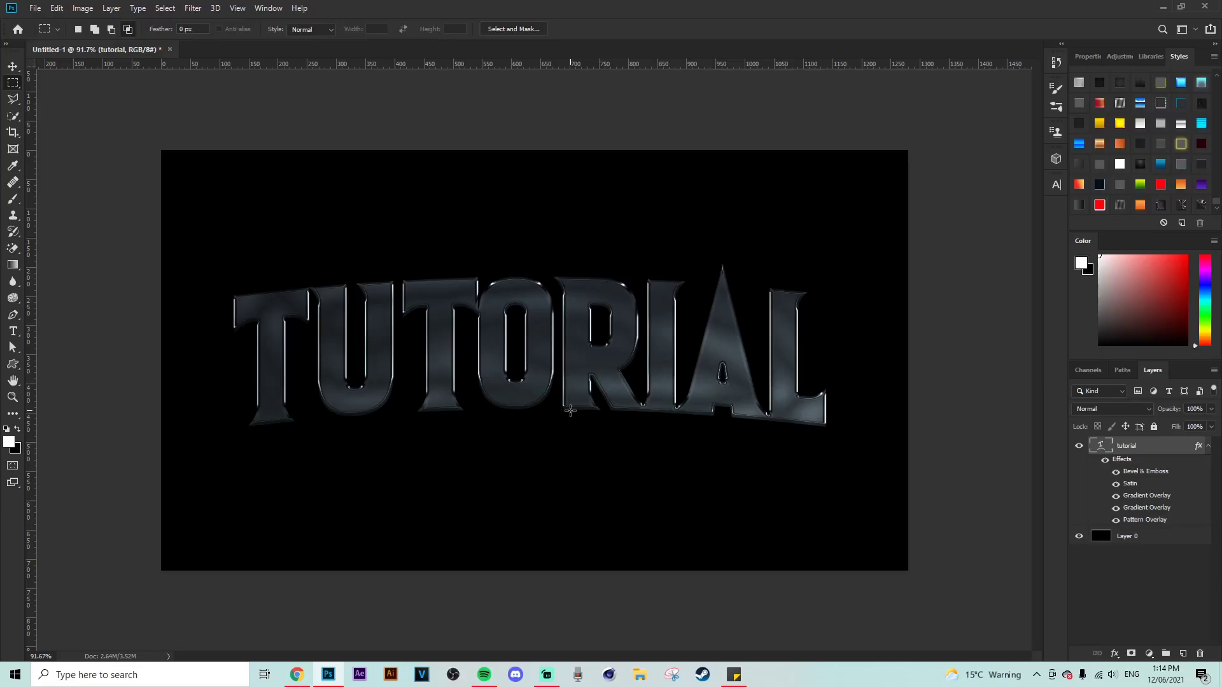
# Extrude the tutorial text layer with New 3D Extrusion and render the 3D scene.
pyautogui.click(1207, 464)
pyautogui.click(1171, 465)
pyautogui.rightClick(1145, 465)
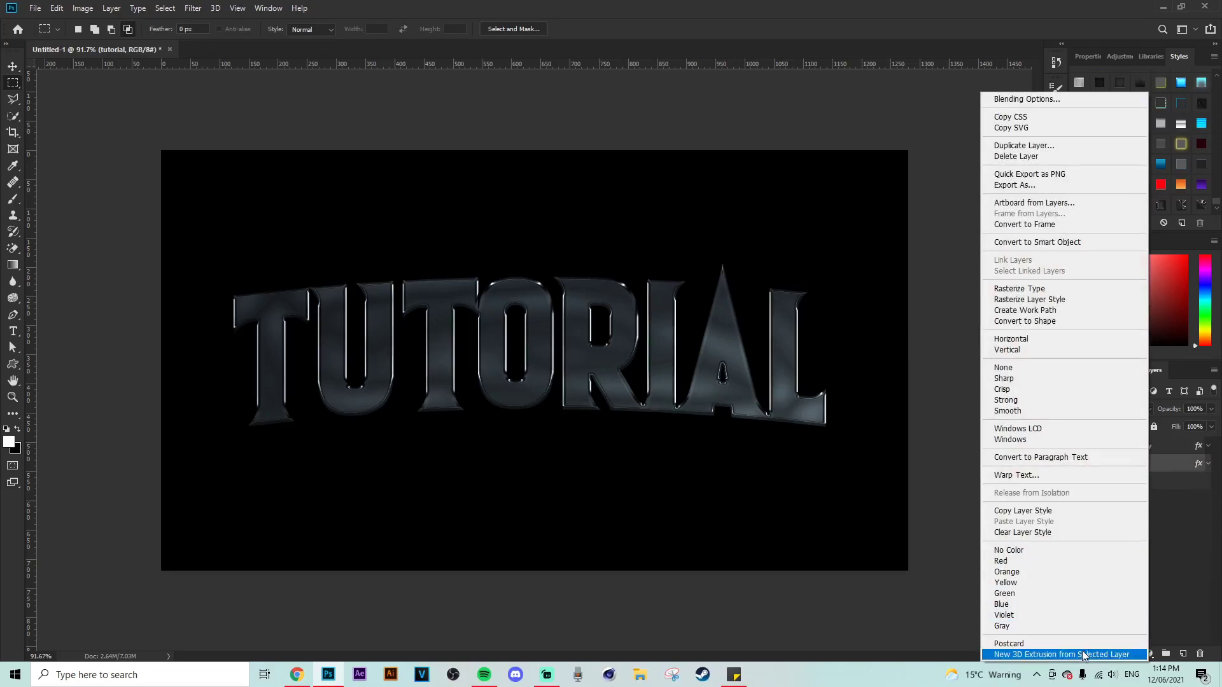
pyautogui.click(1083, 655)
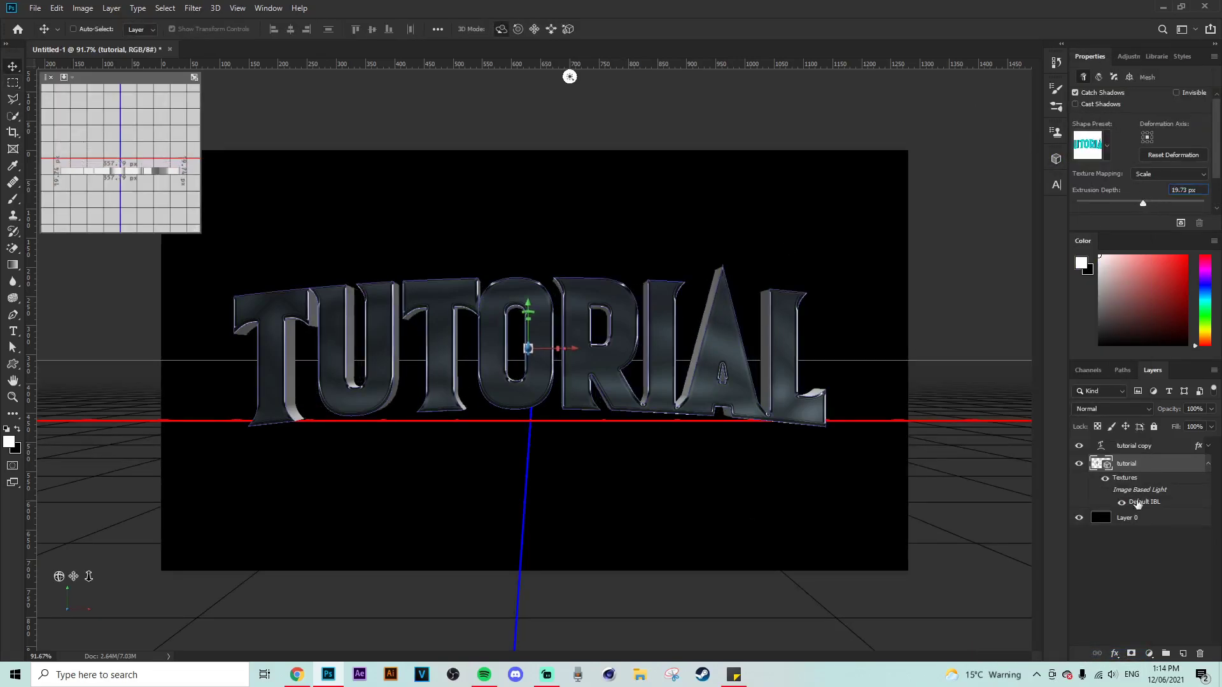
pyautogui.hotkey('ctrl', 'shift', 'alt', 'r')
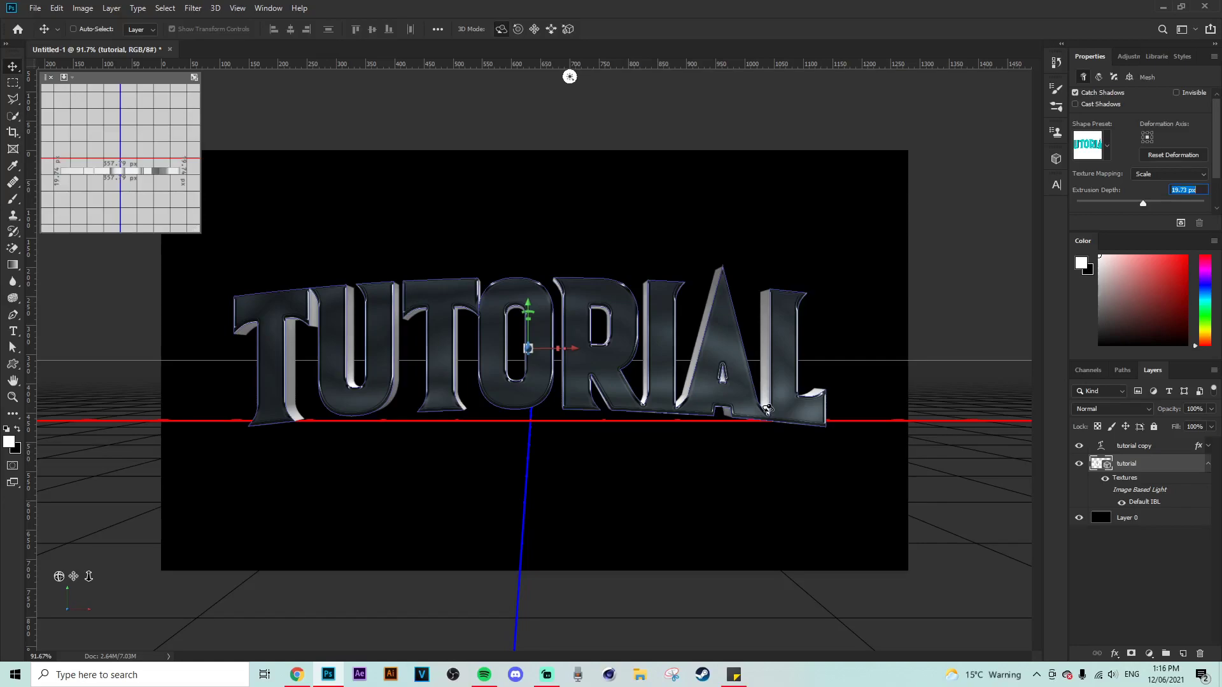
# Rasterize the 3D layer and apply the saved chrome style from the Styles panel.
pyautogui.rightClick(1145, 466)
pyautogui.click(1139, 596)
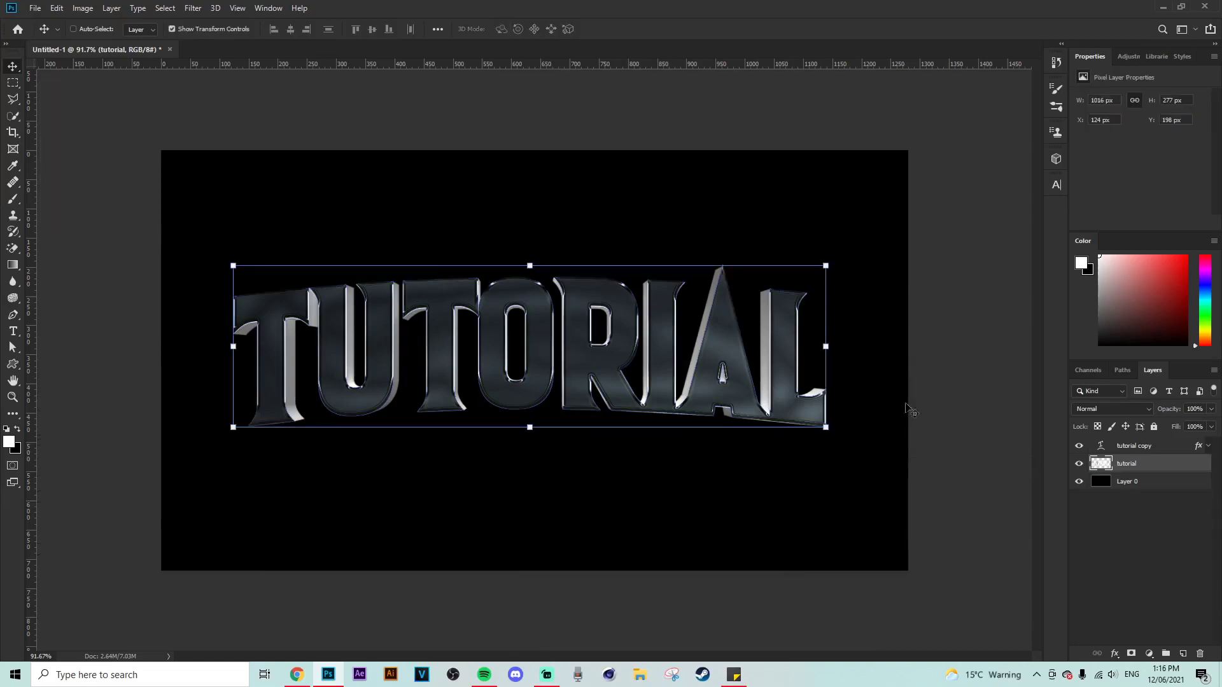
pyautogui.click(1178, 60)
pyautogui.click(1181, 206)
# Open the layer's Blending Options and show the Bevel & Emboss settings.
pyautogui.click(1115, 653)
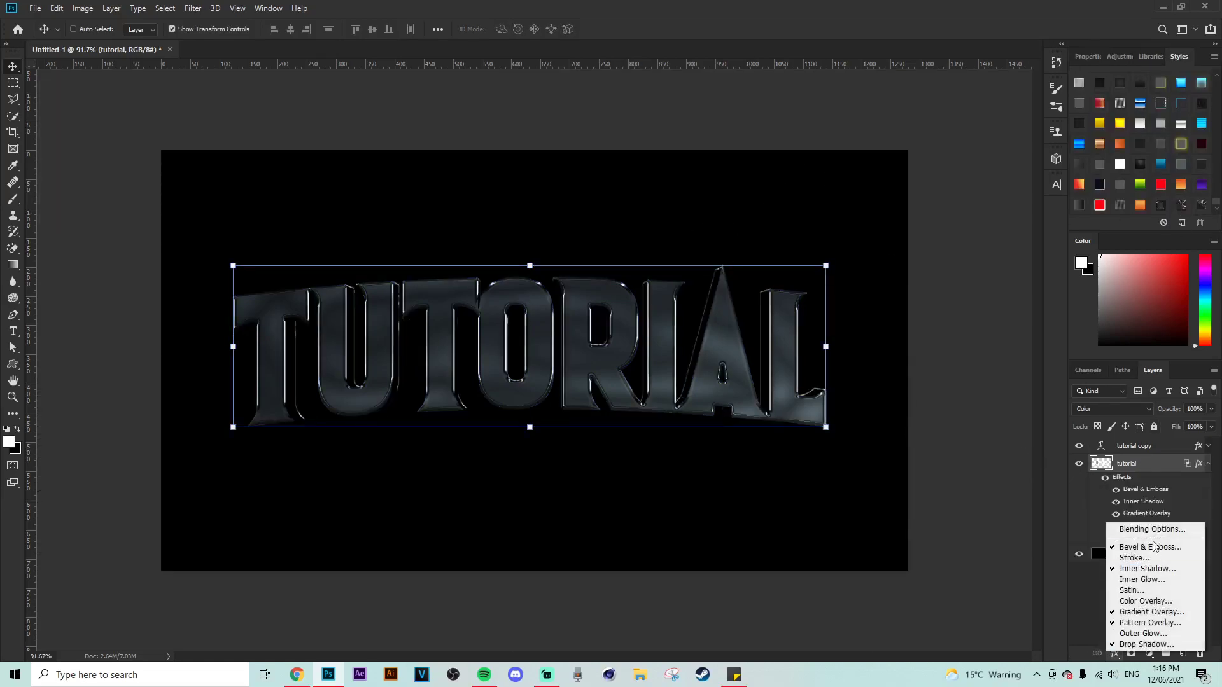
pyautogui.click(1139, 528)
pyautogui.moveTo(693, 357); pyautogui.dragTo(891, 233)
pyautogui.click(640, 286)
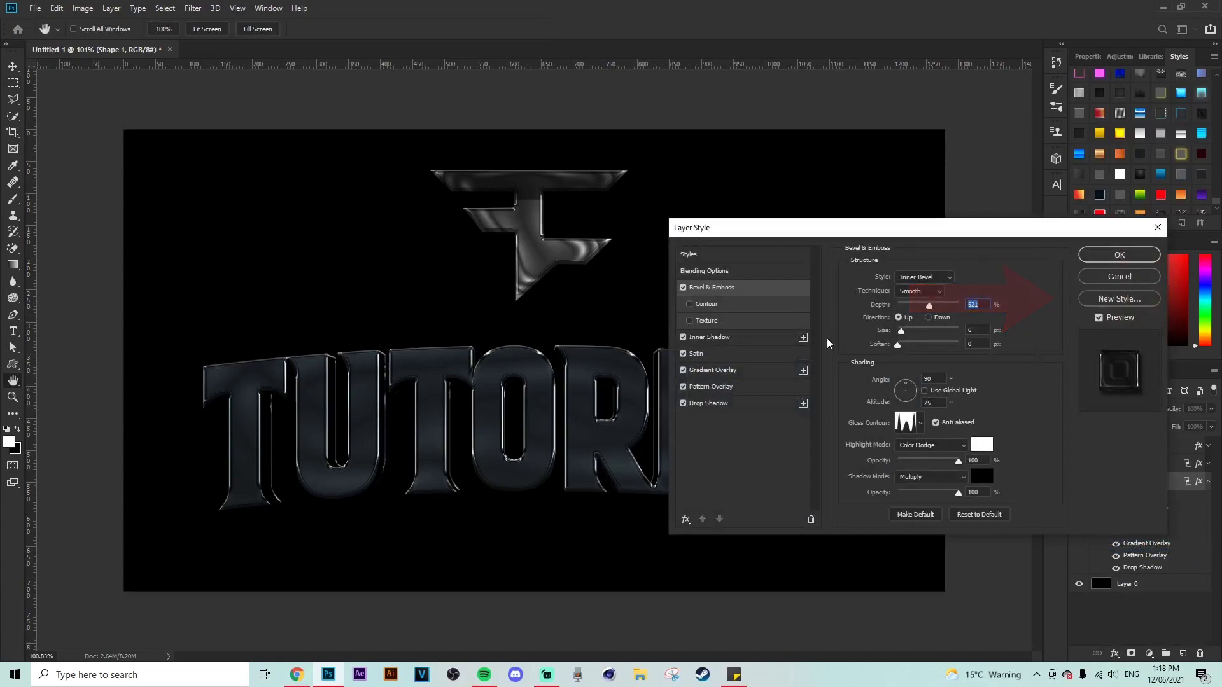
# Snap the logo's pattern overlay to origin, scale it to 1000%, and adjust the bevel size.
pyautogui.click(723, 386)
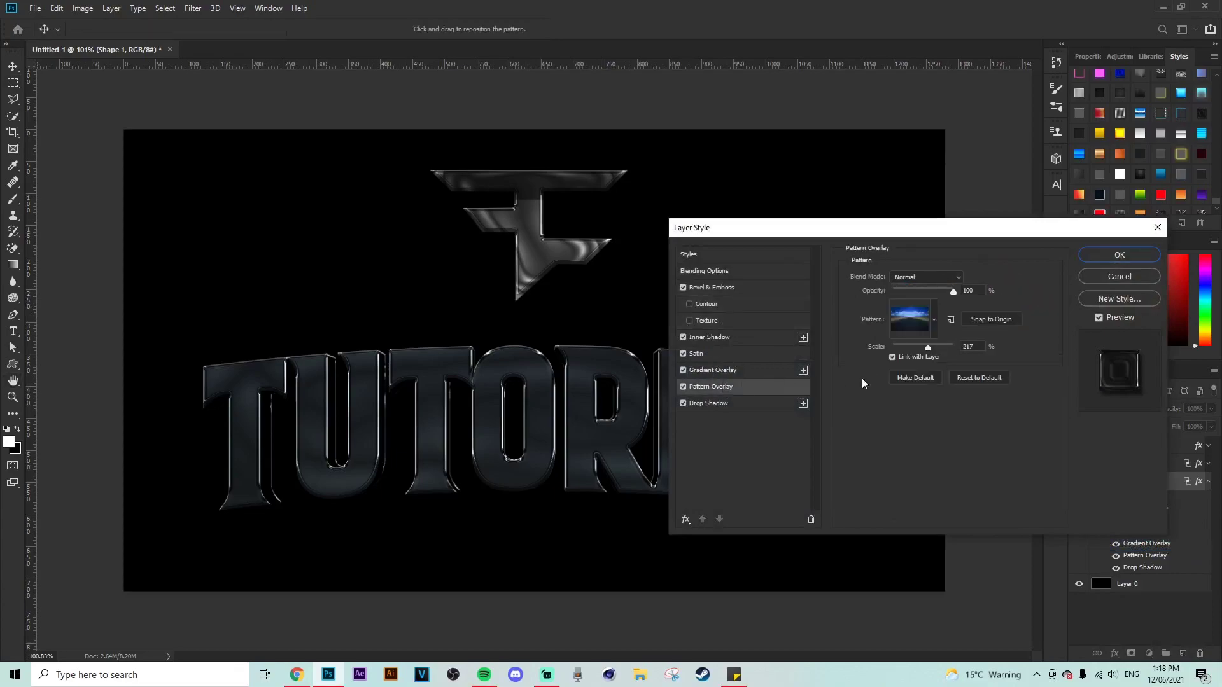
pyautogui.click(987, 322)
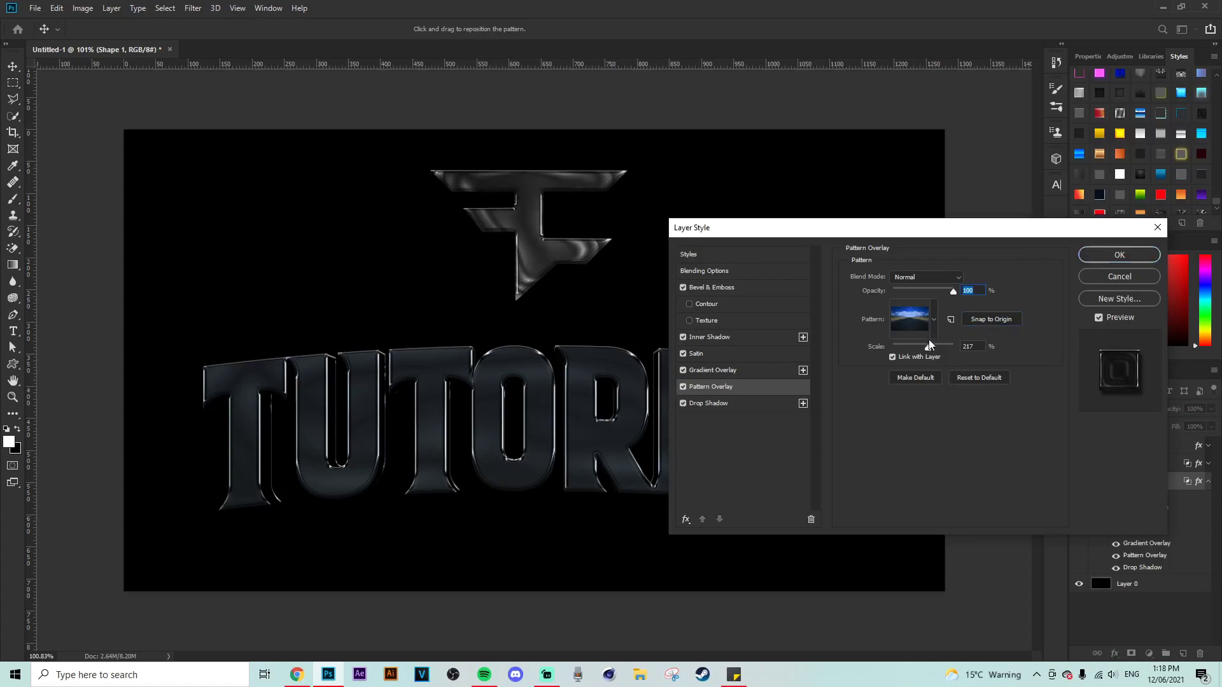
pyautogui.moveTo(929, 344); pyautogui.dragTo(967, 345)
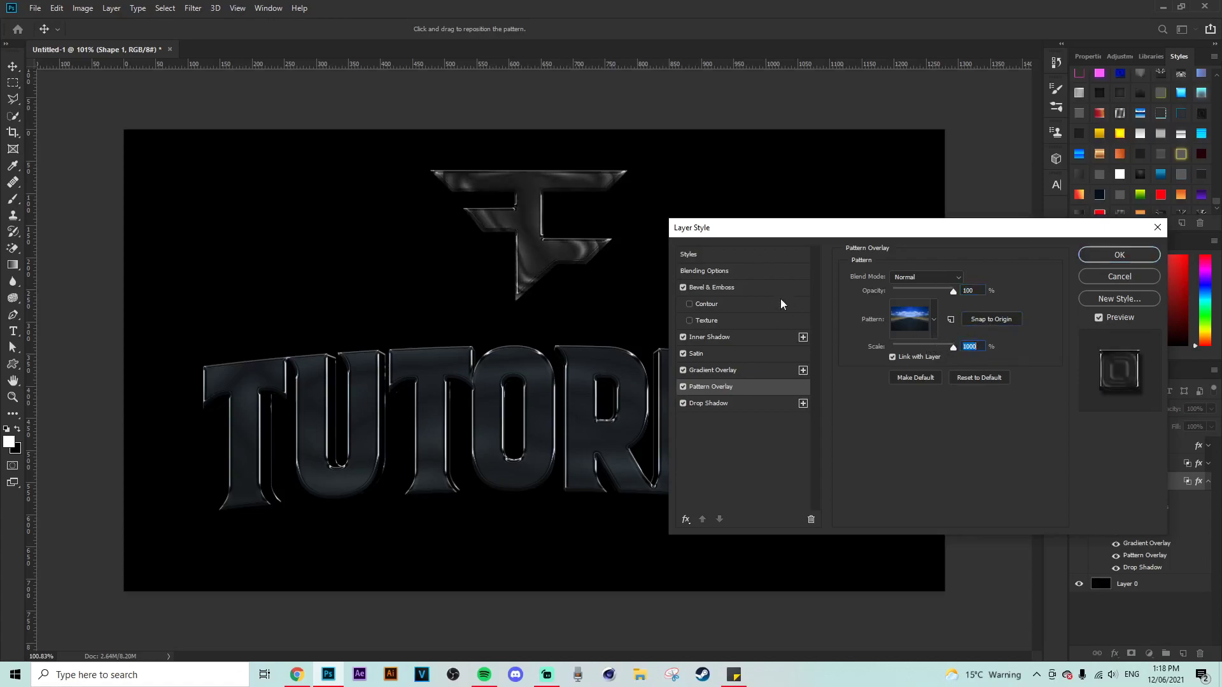
pyautogui.click(712, 286)
pyautogui.moveTo(908, 332); pyautogui.dragTo(903, 332)
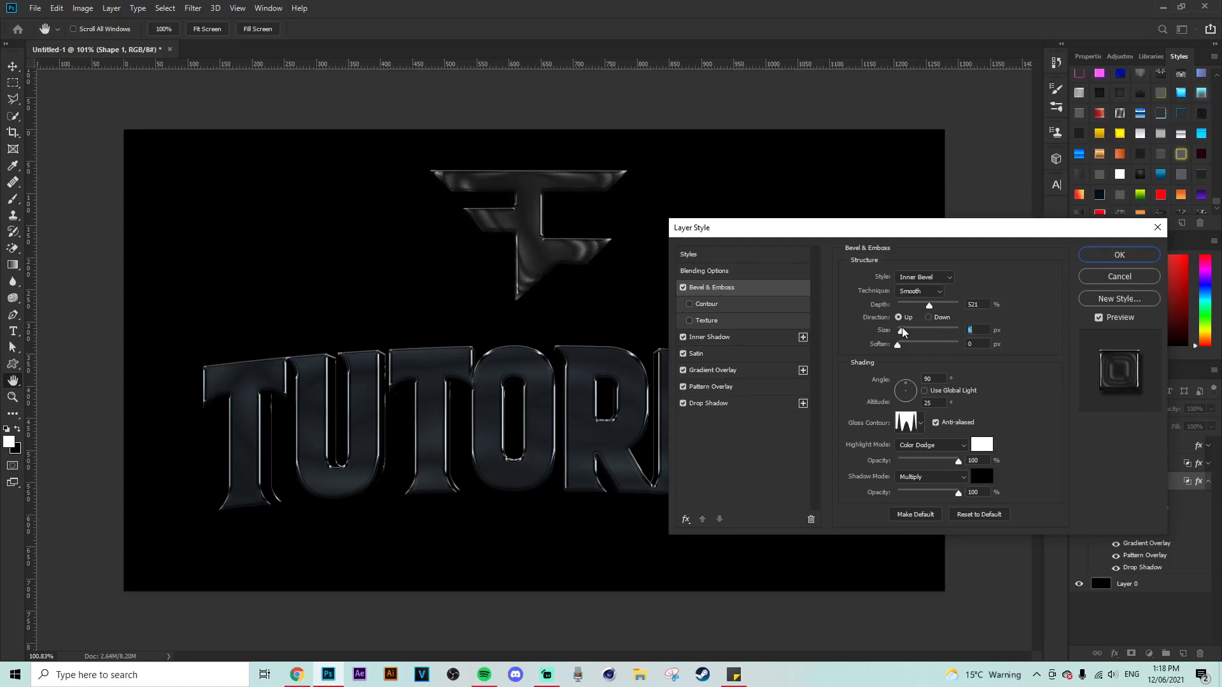
# Set the logo's Satin to 31 px distance and 158 px size, keeping it enabled.
pyautogui.click(729, 354)
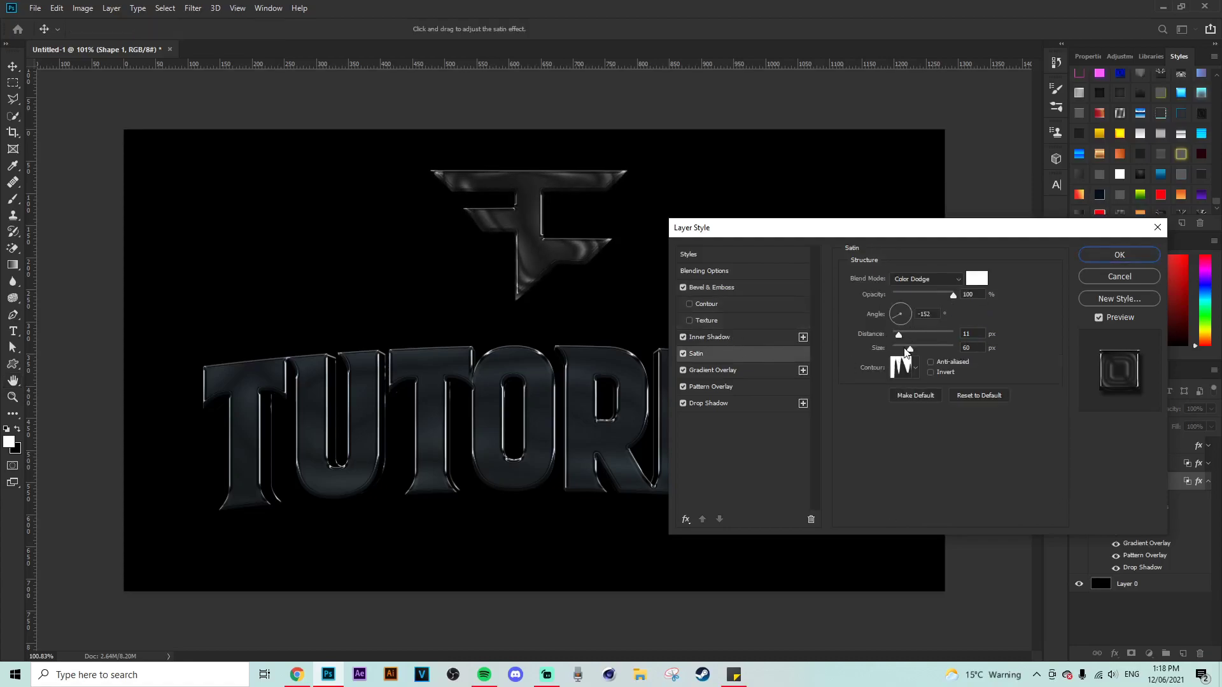
pyautogui.moveTo(900, 334)
pyautogui.mouseDown()
pyautogui.moveTo(937, 336)
pyautogui.moveTo(926, 335)
pyautogui.moveTo(930, 353)
pyautogui.moveTo(947, 354)
pyautogui.moveTo(904, 333)
pyautogui.moveTo(917, 350)
pyautogui.moveTo(906, 345)
pyautogui.moveTo(942, 352)
pyautogui.moveTo(918, 345)
pyautogui.moveTo(934, 348)
pyautogui.mouseUp()
pyautogui.click(683, 353)
pyautogui.click(683, 353)
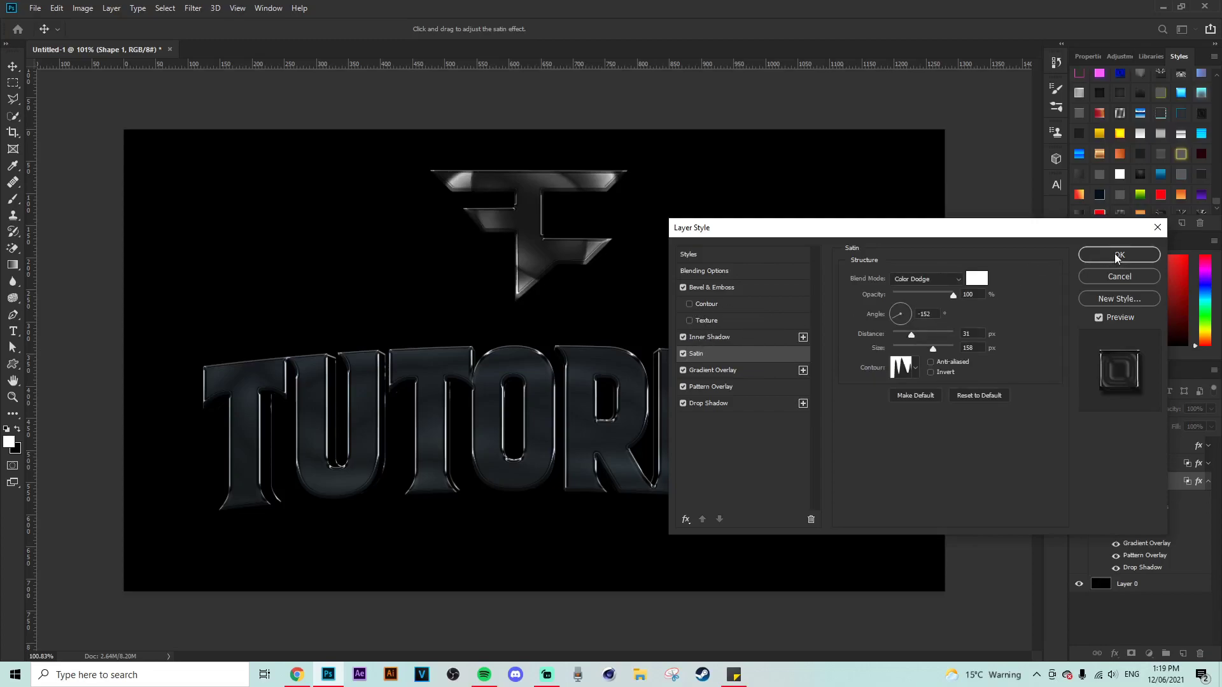
pyautogui.click(751, 371)
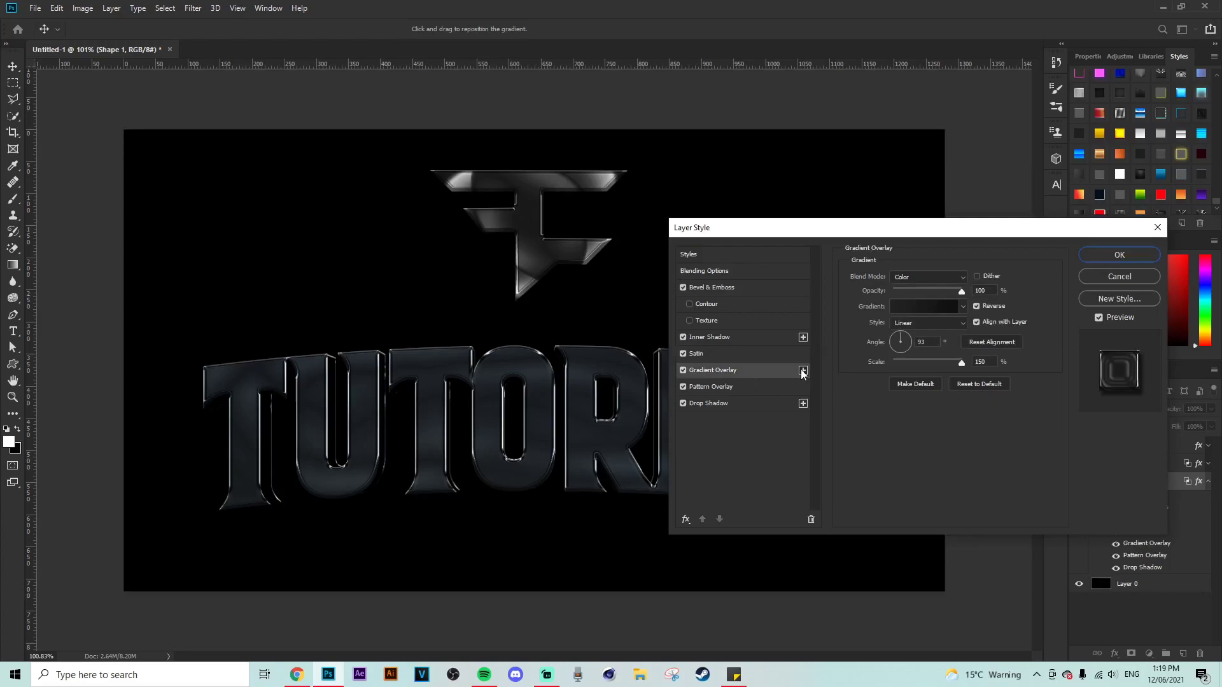
# Add a second Color-mode Gradient Overlay to the logo using a dark blue gradient at 11% opacity.
pyautogui.click(803, 371)
pyautogui.click(912, 282)
pyautogui.press('Escape')
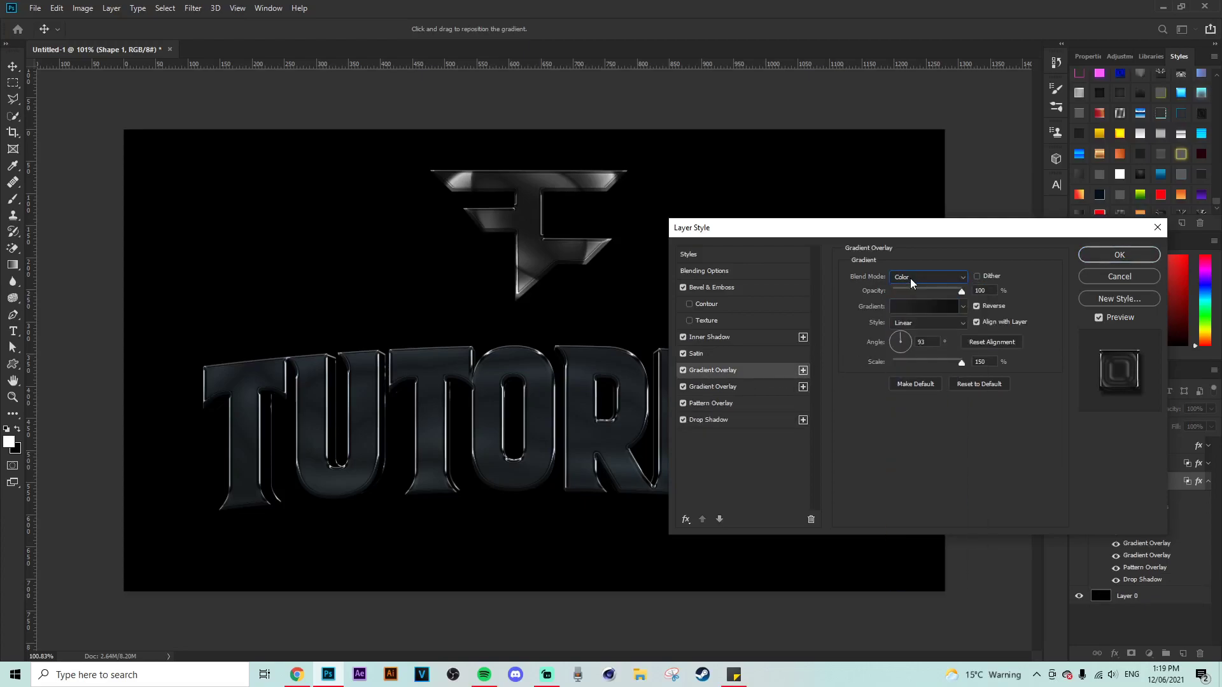
pyautogui.click(911, 310)
pyautogui.click(932, 294)
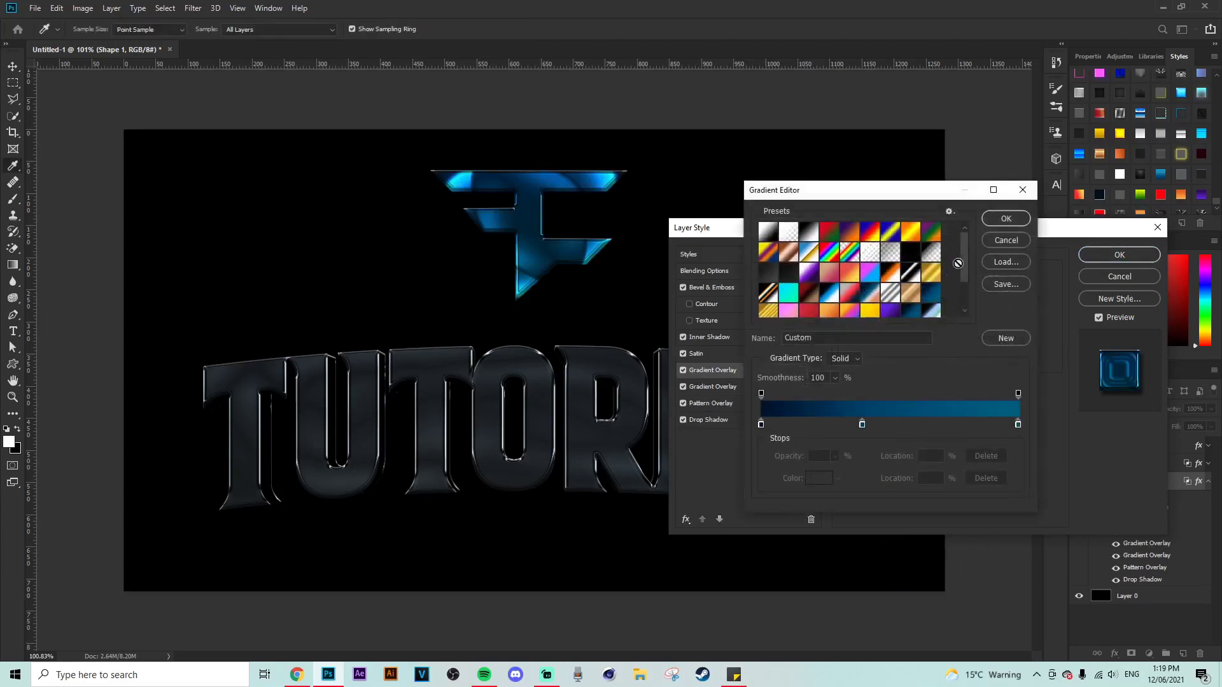
pyautogui.click(995, 227)
pyautogui.moveTo(962, 291); pyautogui.dragTo(900, 294)
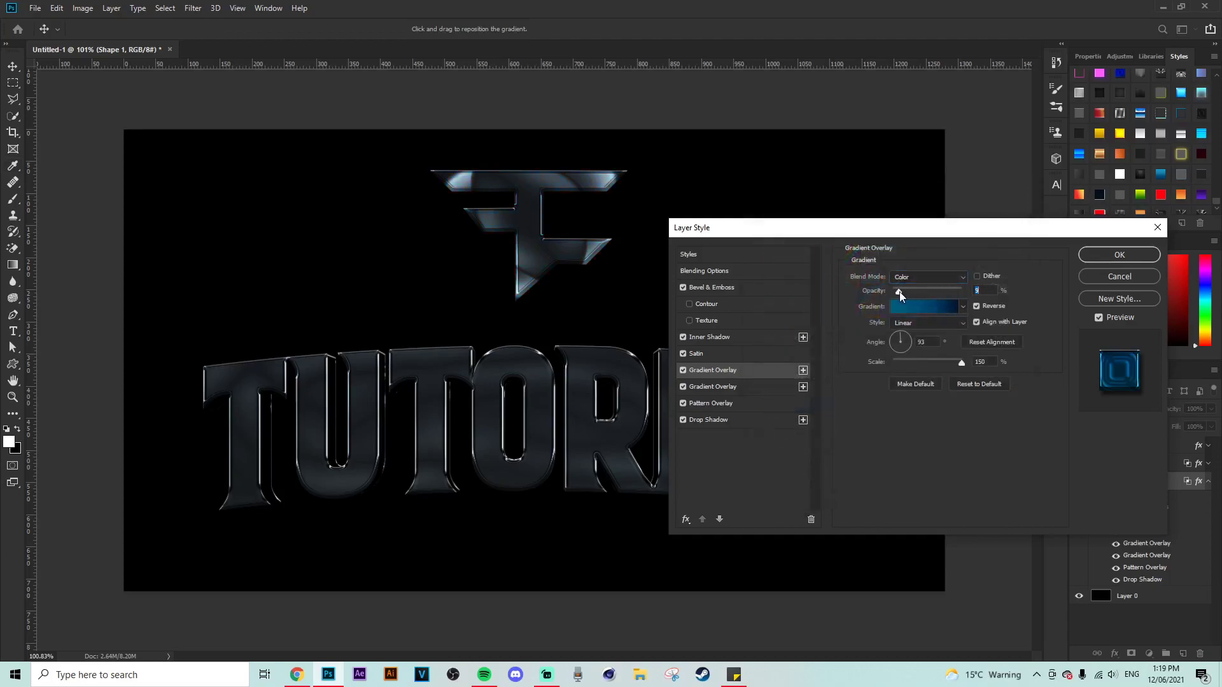
pyautogui.click(689, 369)
pyautogui.moveTo(900, 293); pyautogui.dragTo(902, 293)
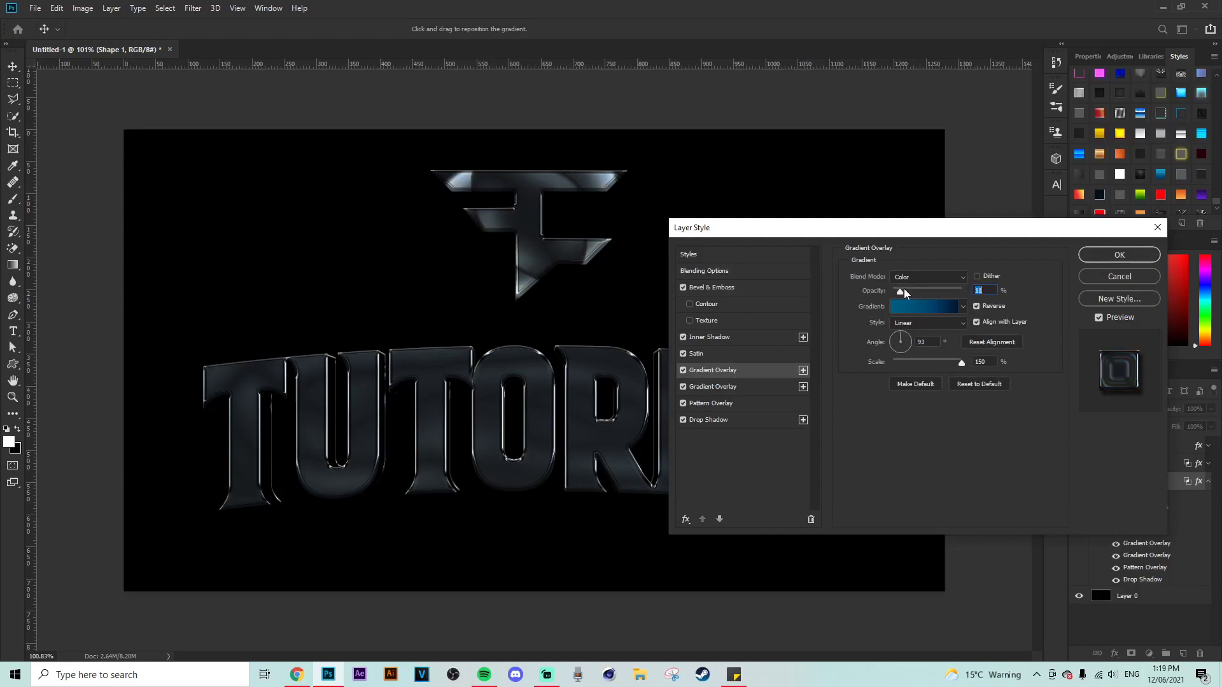